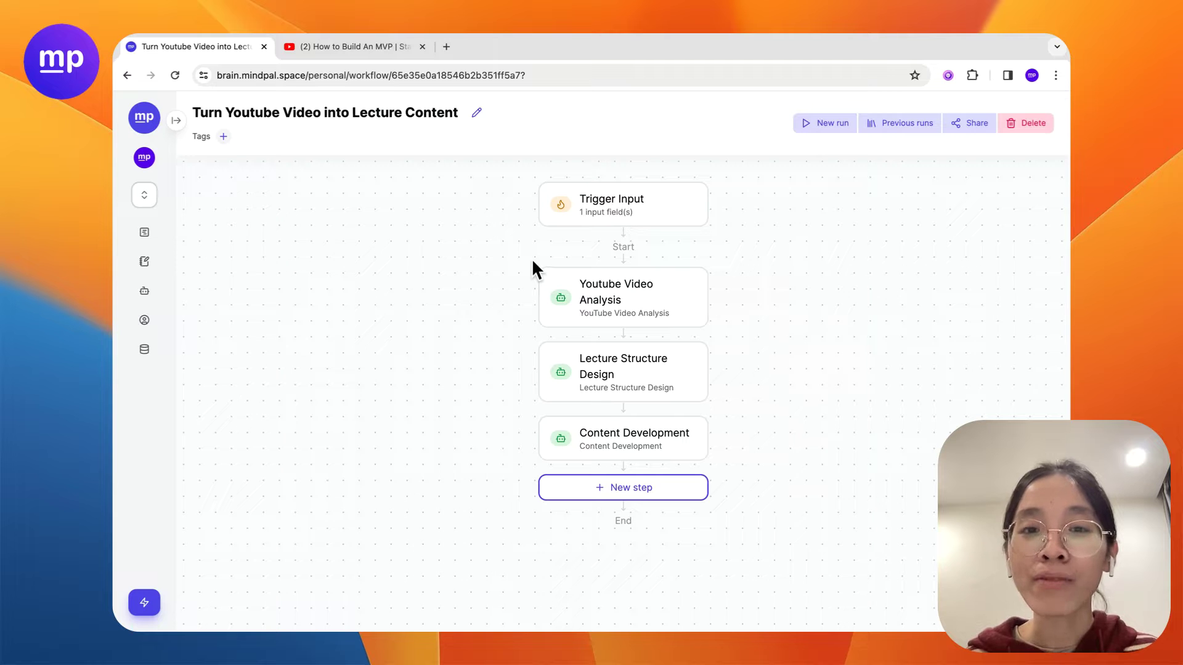
Keep the Trigger Input's Youtube Video field as a URL type and close its settings
{"action": "left_click", "coordinate": [575, 221]}
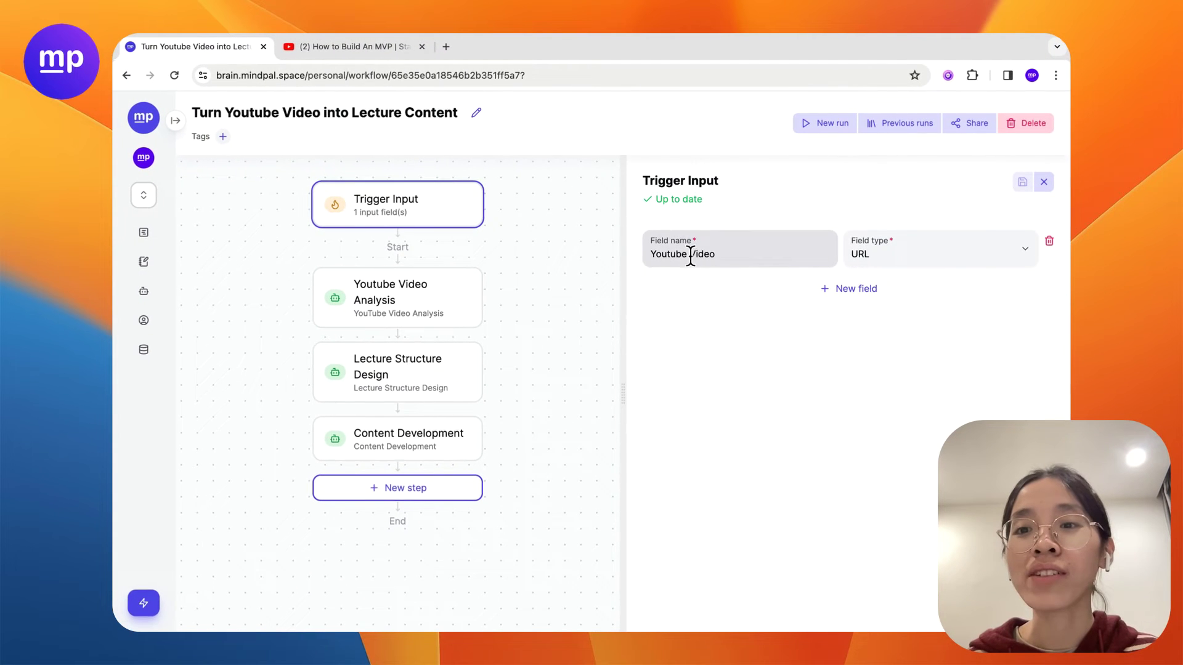
{"action": "left_click", "coordinate": [903, 255]}
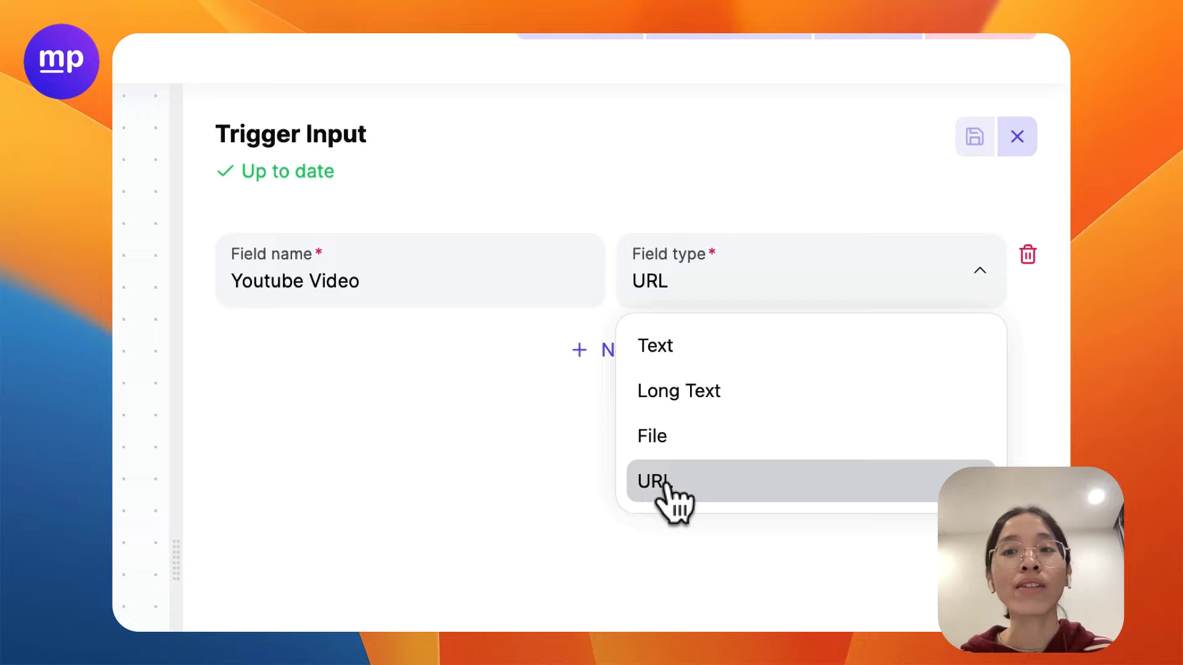
{"action": "left_click", "coordinate": [692, 290]}
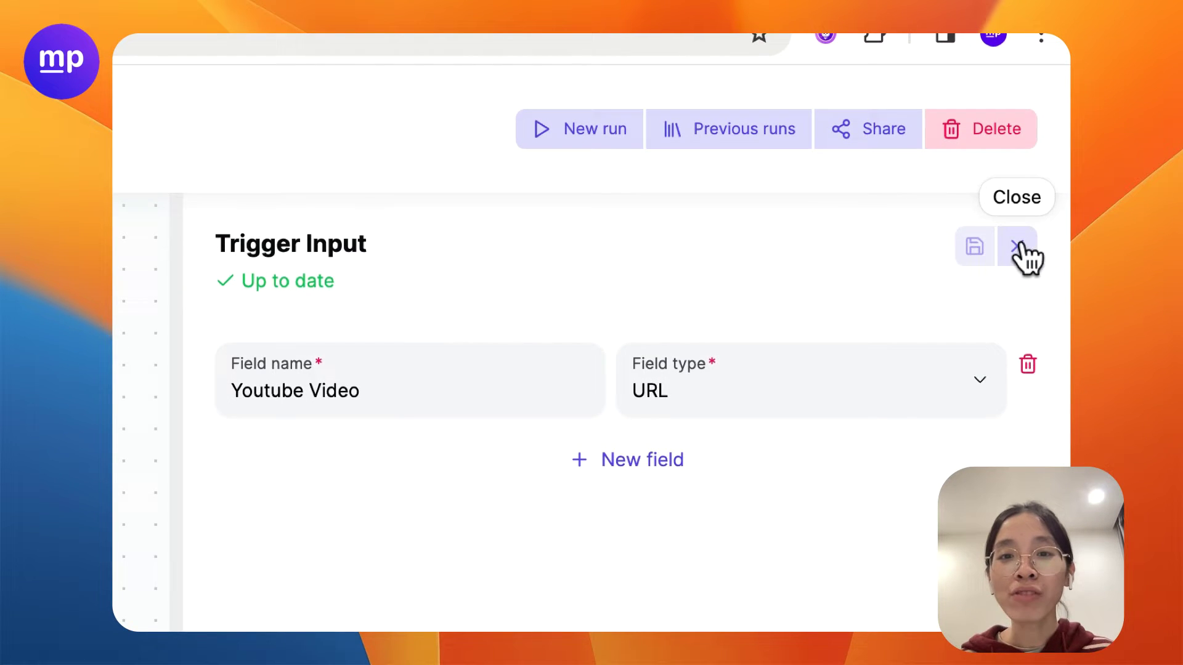
{"action": "left_click", "coordinate": [1016, 247]}
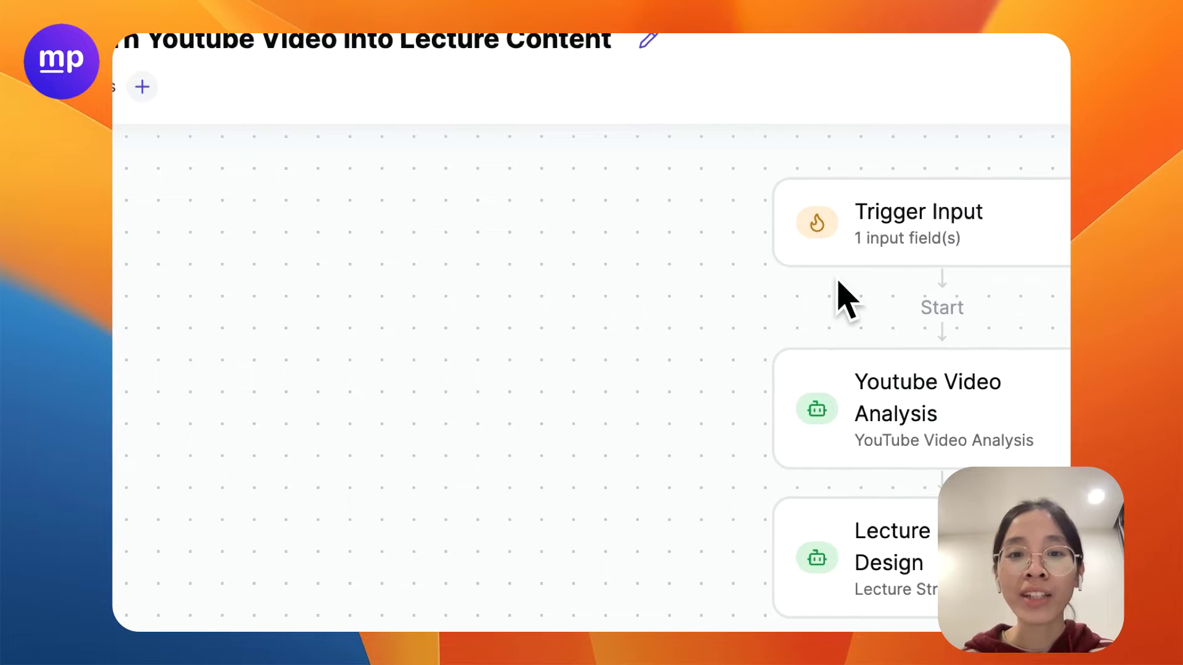
{"action": "mouse_move", "coordinate": [567, 442]}
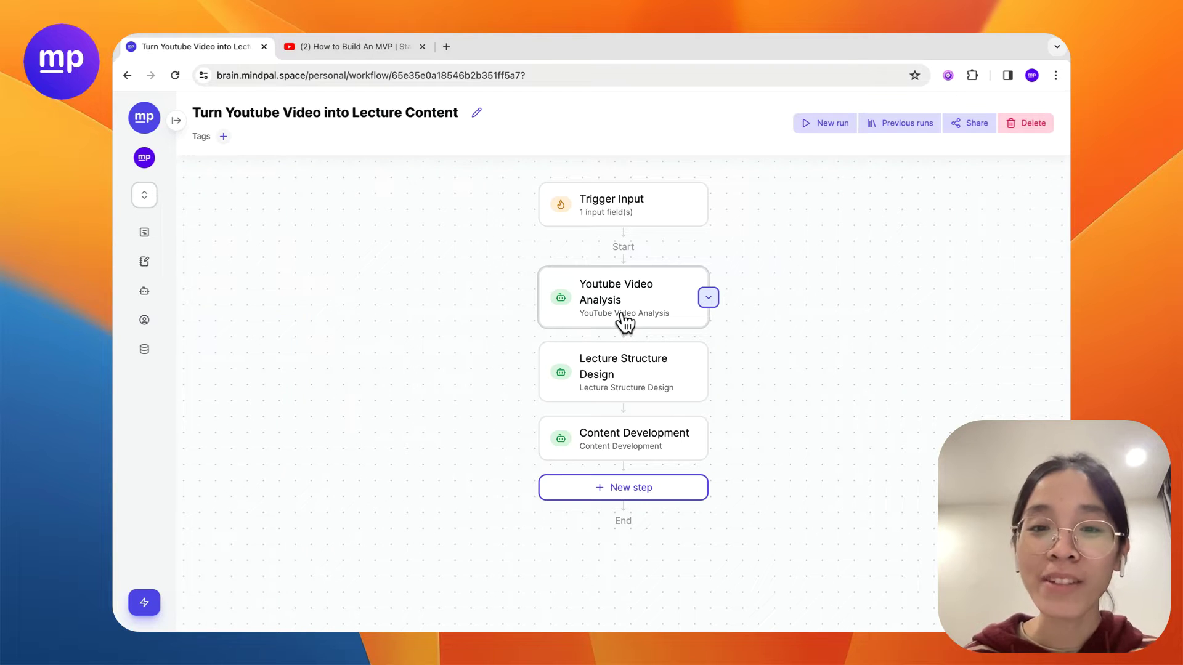
Open the Youtube Video Analysis step and review its YouTube Video Analysis agent's details
{"action": "left_click", "coordinate": [616, 327]}
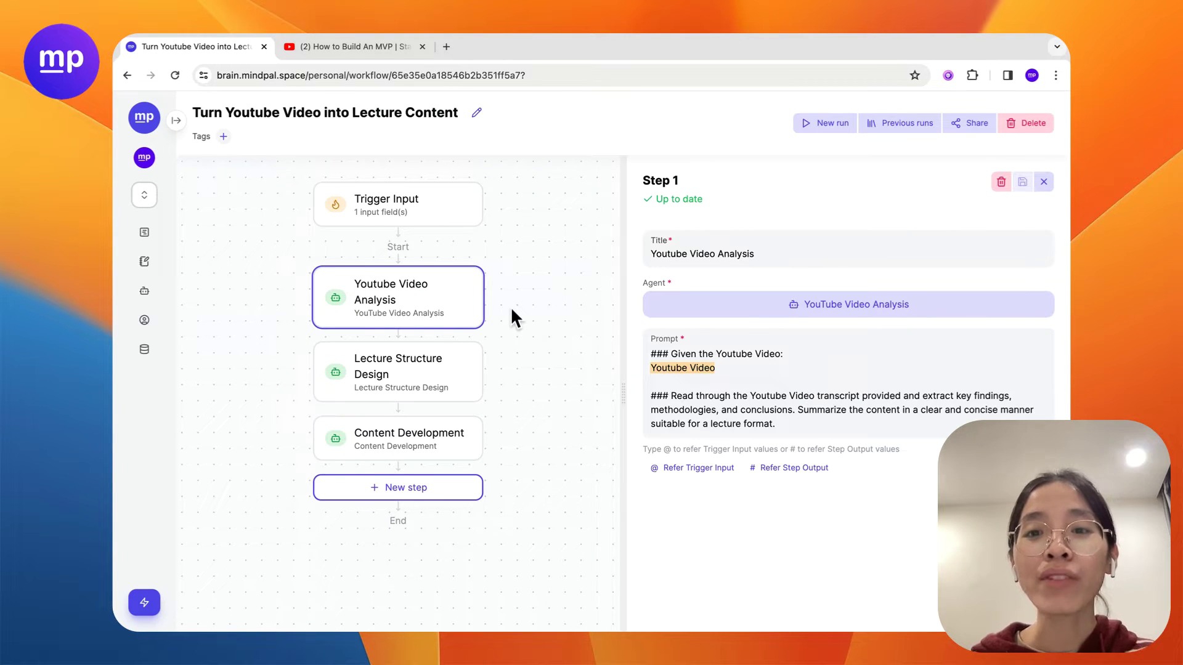
{"action": "left_click", "coordinate": [887, 300]}
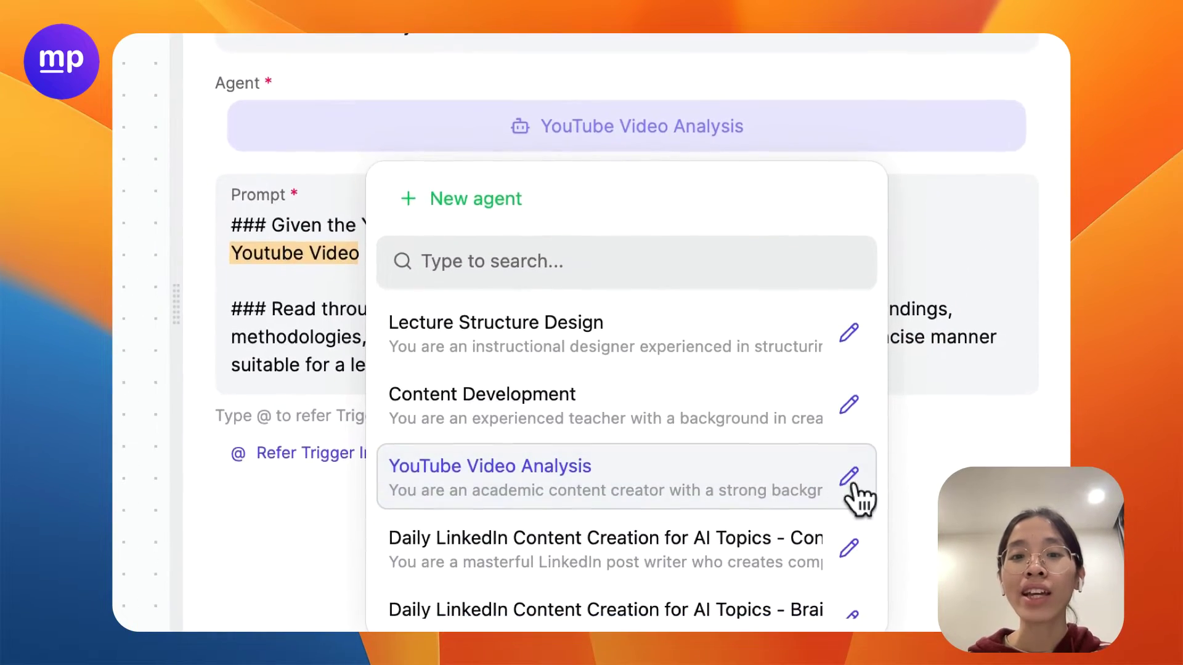
{"action": "left_click", "coordinate": [848, 496]}
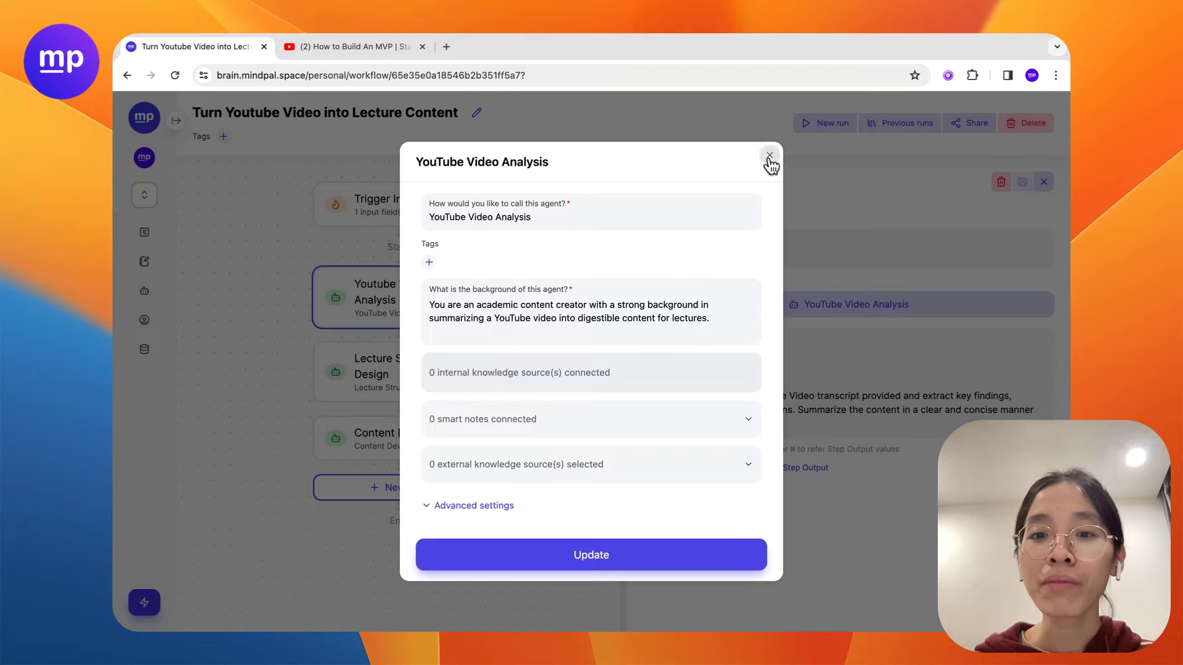
{"action": "left_click", "coordinate": [769, 155]}
{"action": "left_click", "coordinate": [503, 187]}
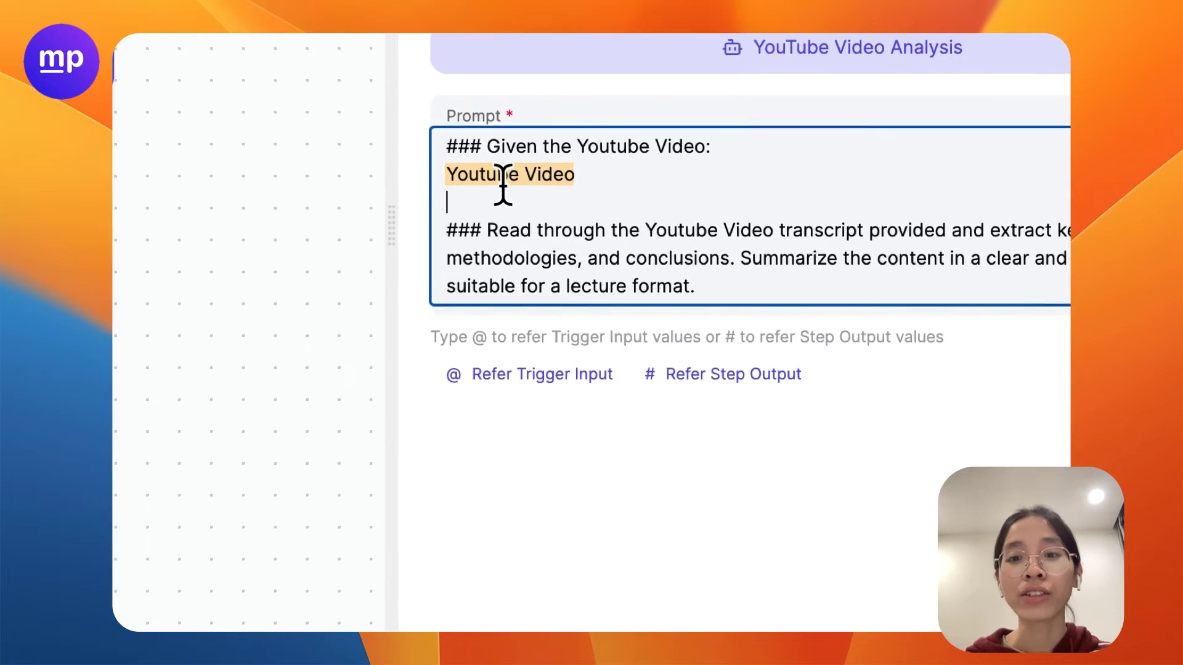
{"action": "scroll", "coordinate": [585, 462], "scroll_direction": "up", "scroll_amount": 5}
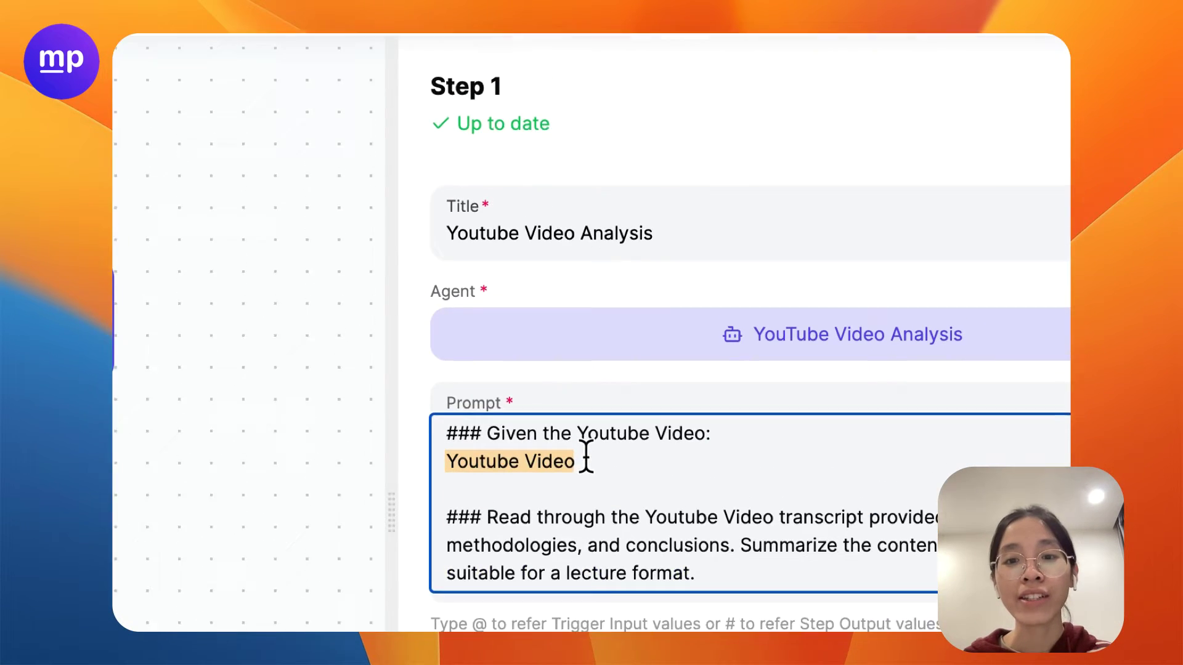
{"action": "left_click", "coordinate": [588, 487]}
{"action": "scroll", "coordinate": [588, 487], "scroll_direction": "down", "scroll_amount": 5}
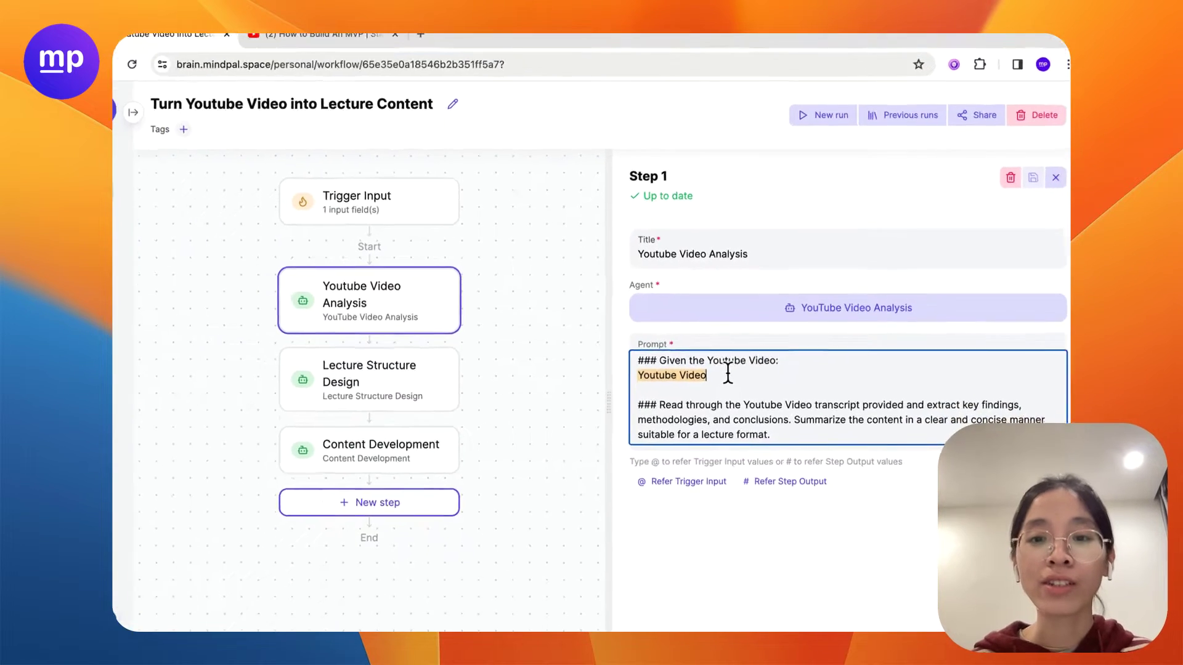
{"action": "left_click_drag", "start_coordinate": [707, 375], "coordinate": [650, 370]}
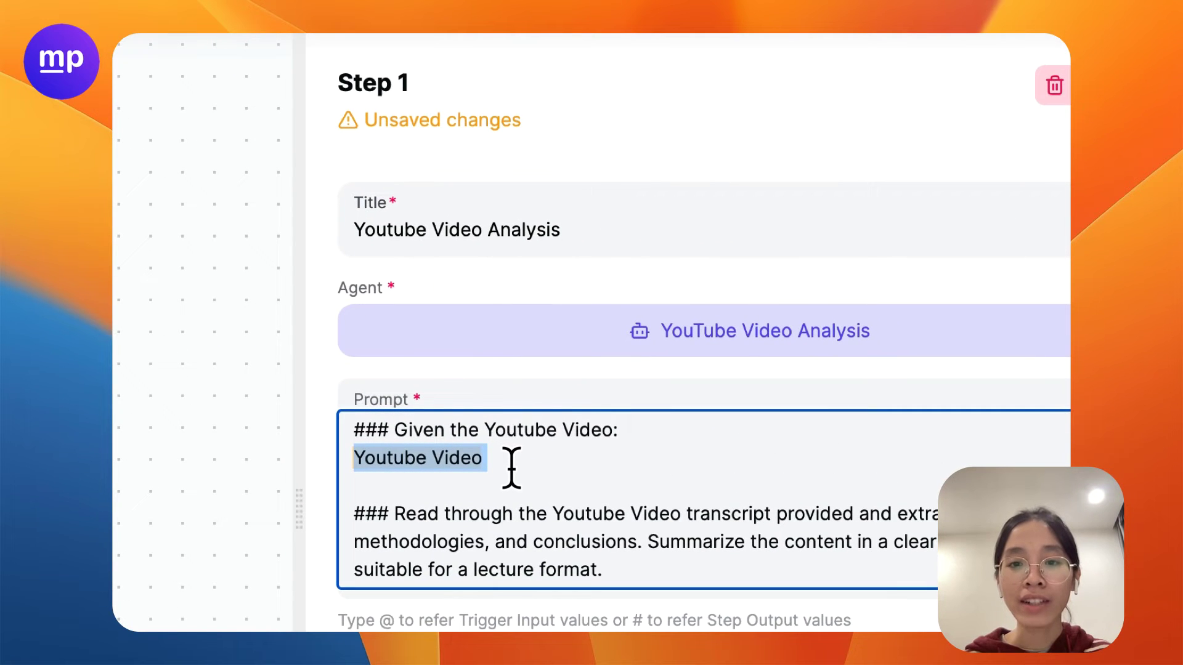
{"action": "type", "text": "@"}
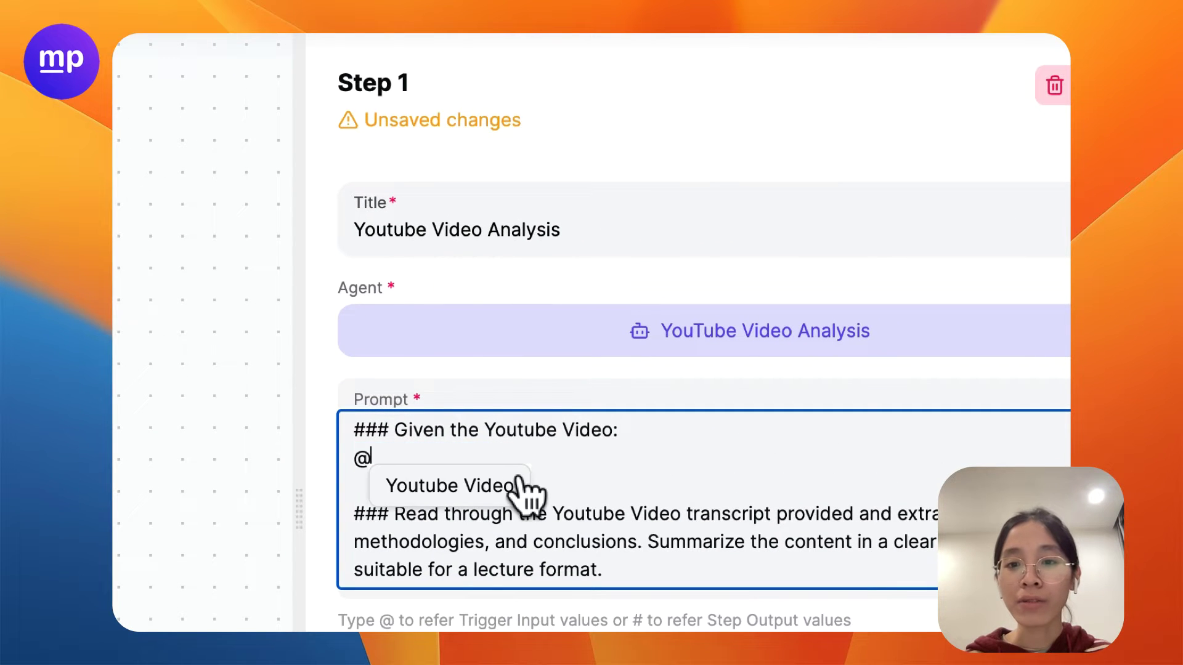
{"action": "left_click", "coordinate": [447, 489]}
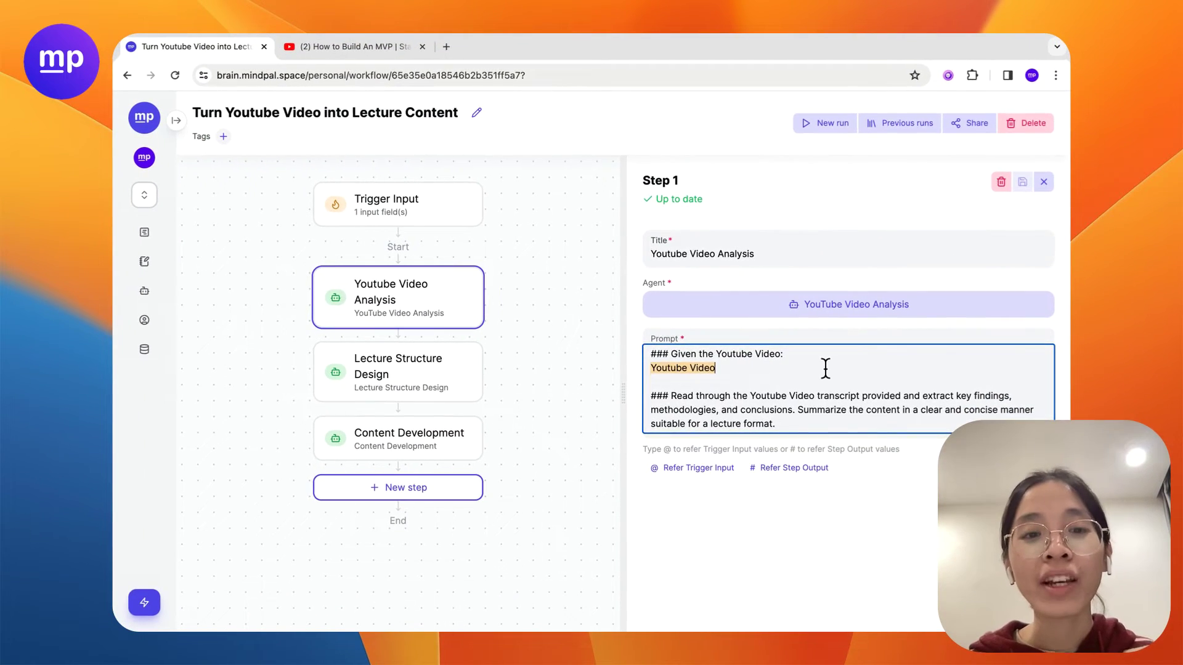
Review the Lecture Structure Design and Content Development step settings, then close the panel
{"action": "left_click", "coordinate": [442, 382]}
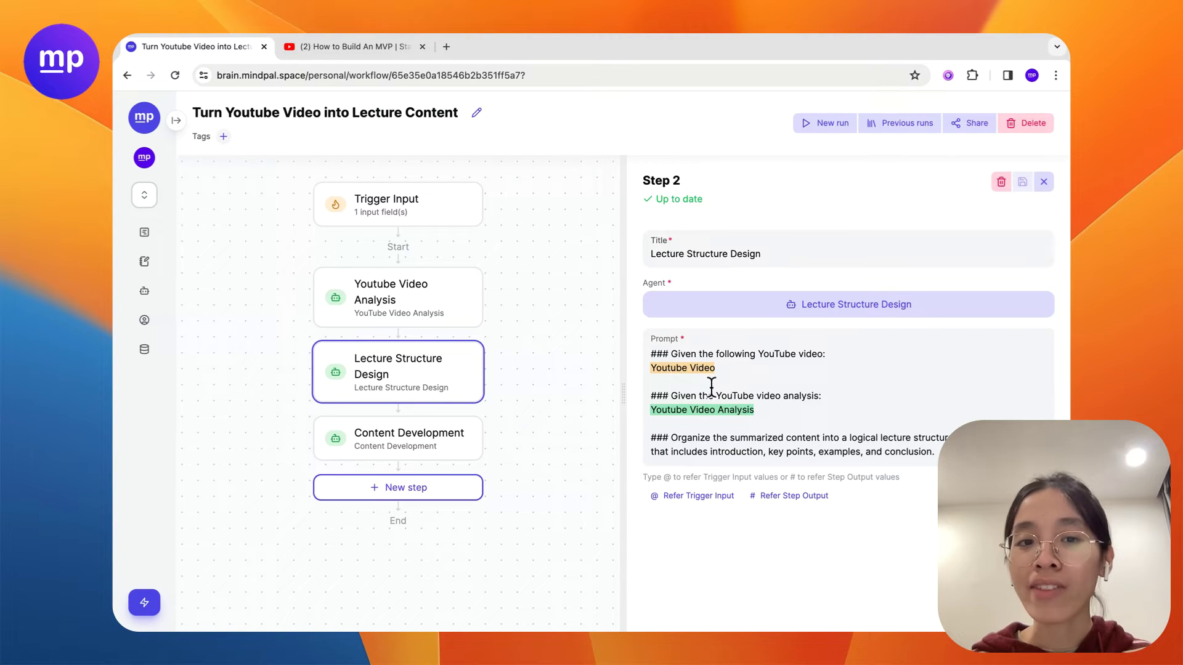
{"action": "mouse_move", "coordinate": [361, 314]}
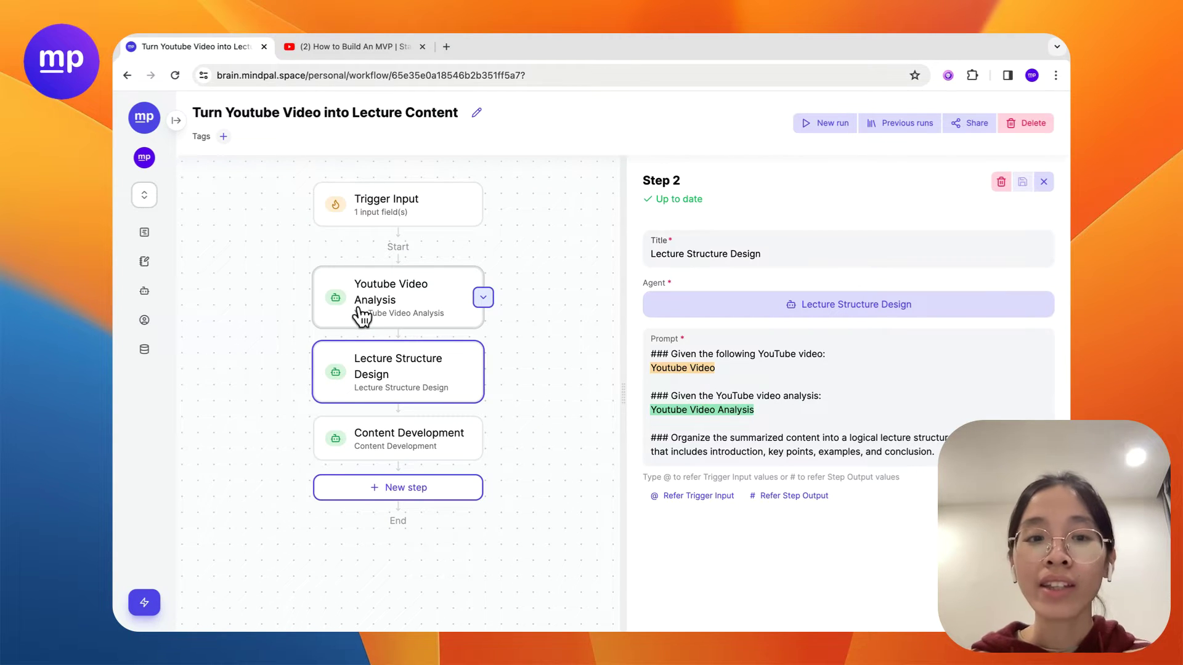
{"action": "left_click", "coordinate": [419, 437]}
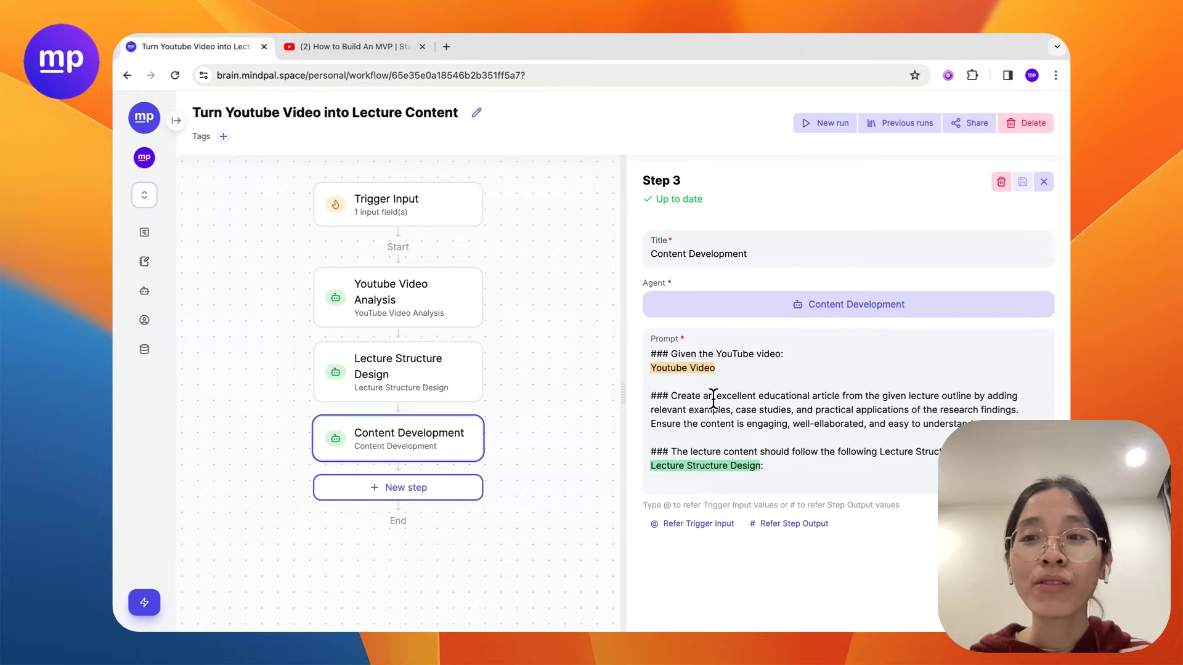
{"action": "left_click", "coordinate": [1047, 184]}
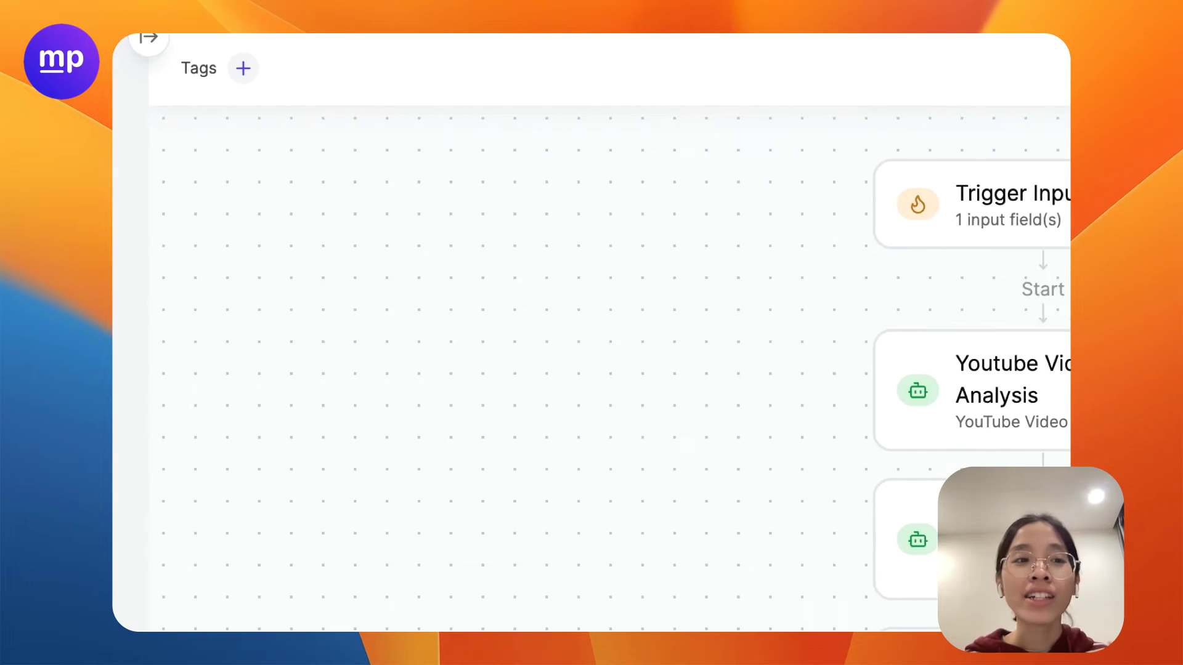
On the threads page, filter to workflow threads and pick the Turn Youtube Video into Lecture Content workflow
{"action": "left_click", "coordinate": [159, 259]}
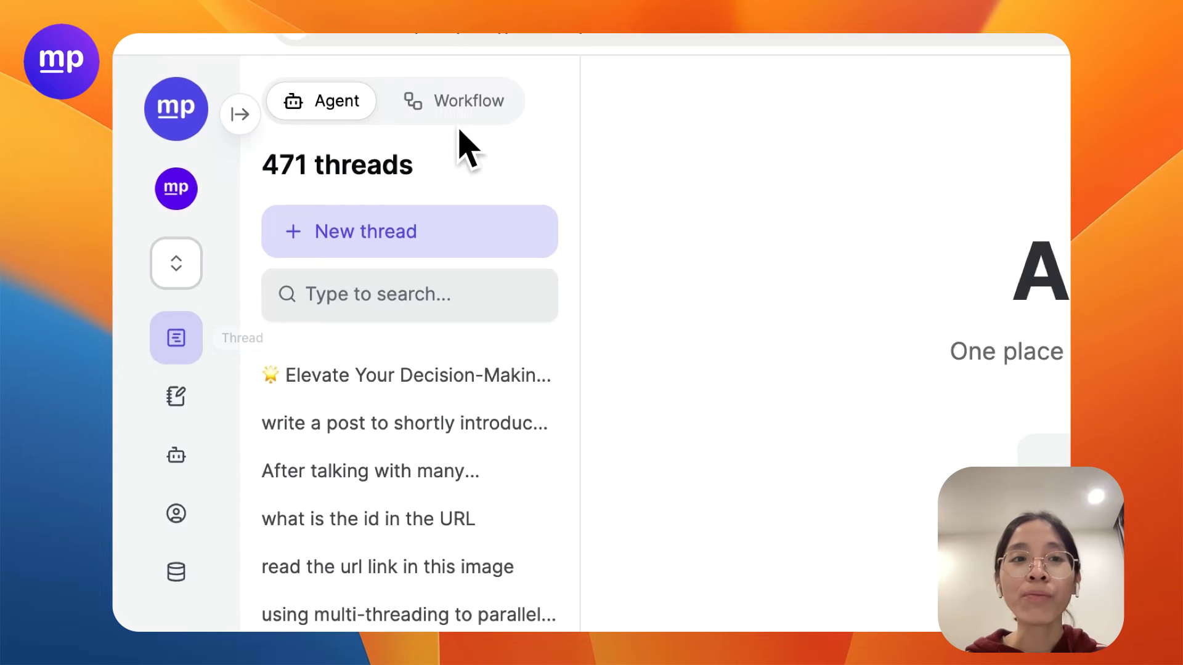
{"action": "left_click", "coordinate": [468, 184]}
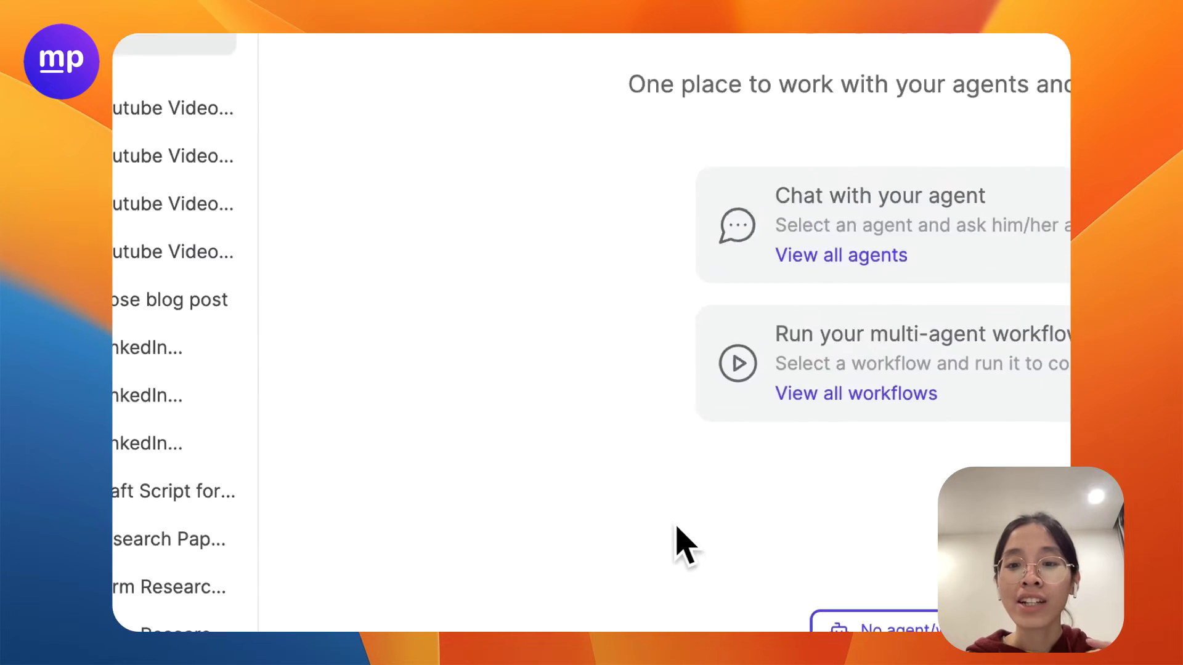
{"action": "left_click", "coordinate": [813, 485]}
{"action": "left_click", "coordinate": [767, 176]}
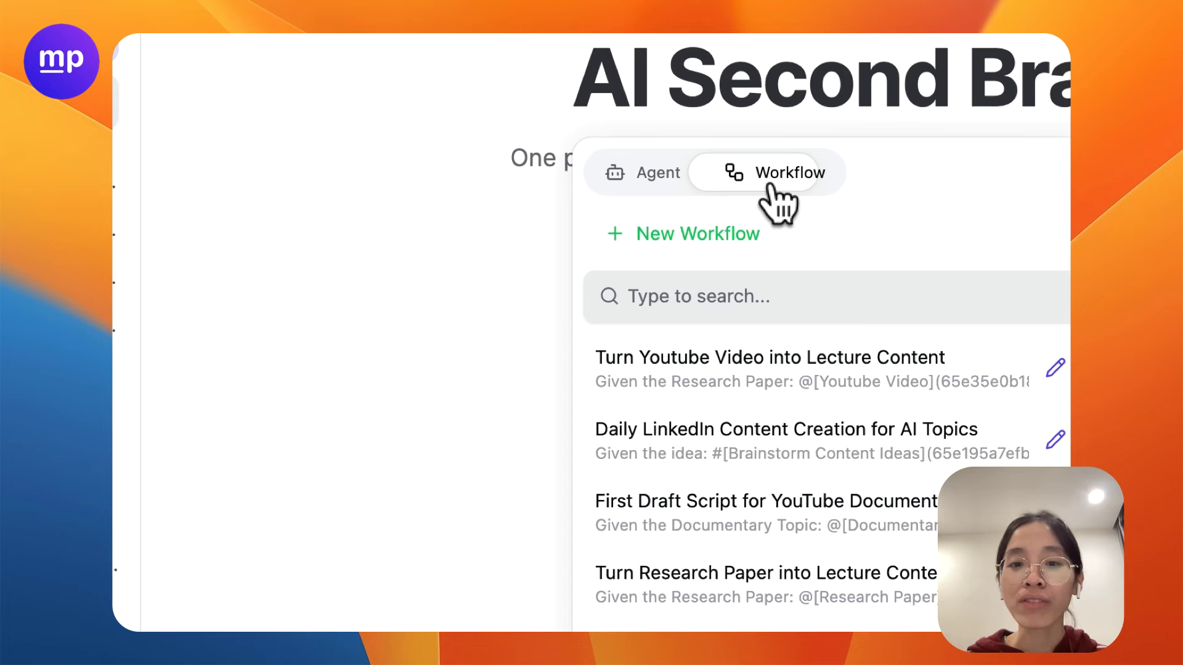
{"action": "left_click", "coordinate": [770, 377]}
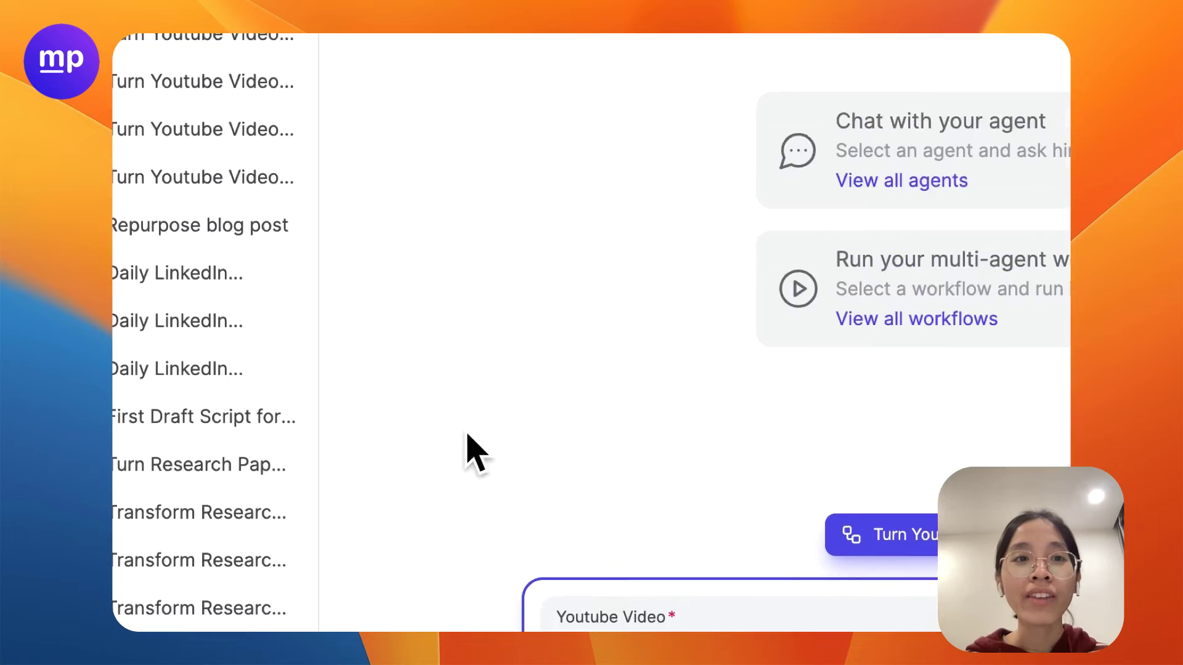
Copy the web address of the How to Build An MVP | Startup School video
{"action": "left_click", "coordinate": [357, 85]}
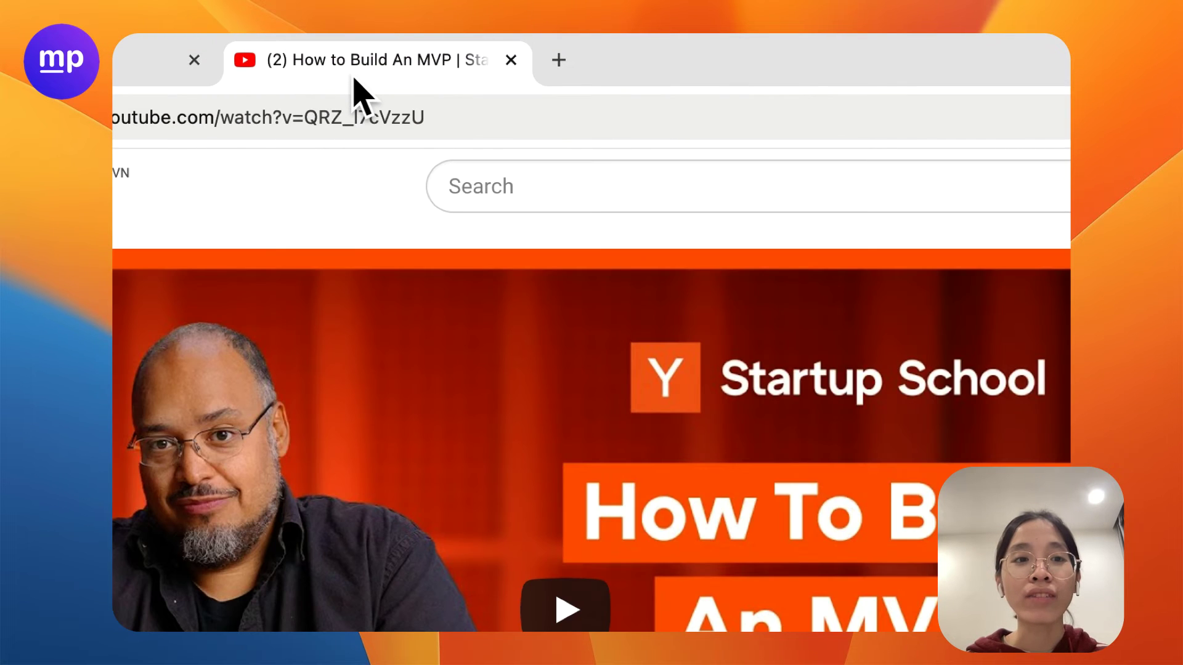
{"action": "left_click", "coordinate": [417, 117]}
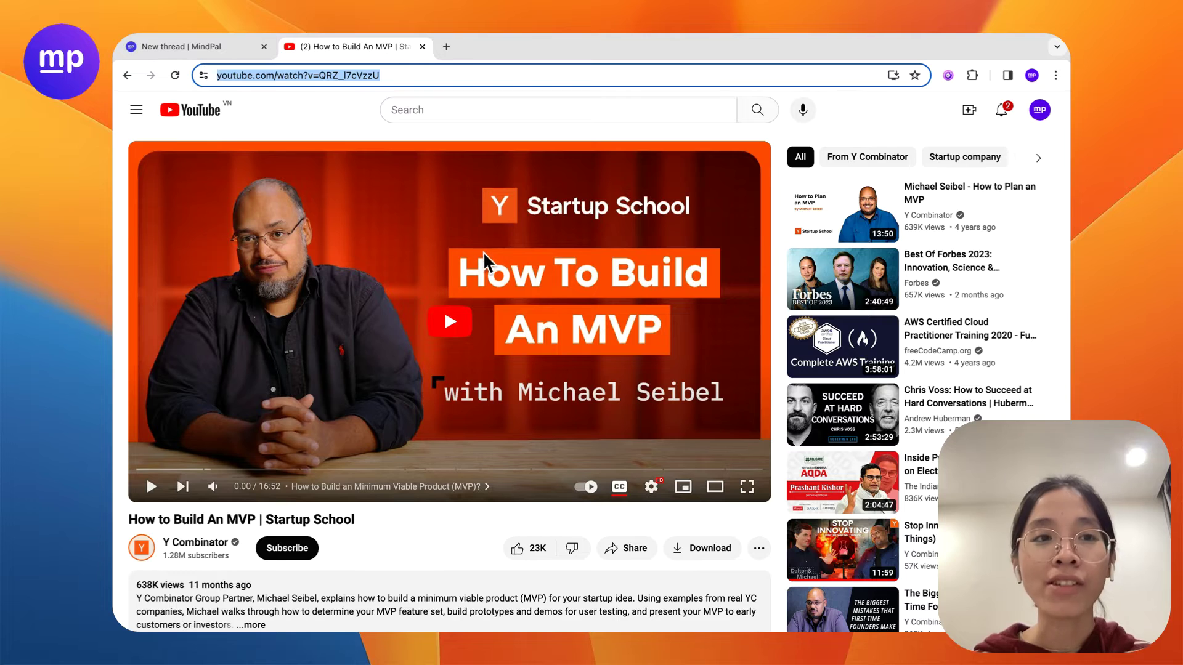
Paste the MVP video URL into the Youtube Video field and start the workflow run
{"action": "left_click", "coordinate": [157, 45]}
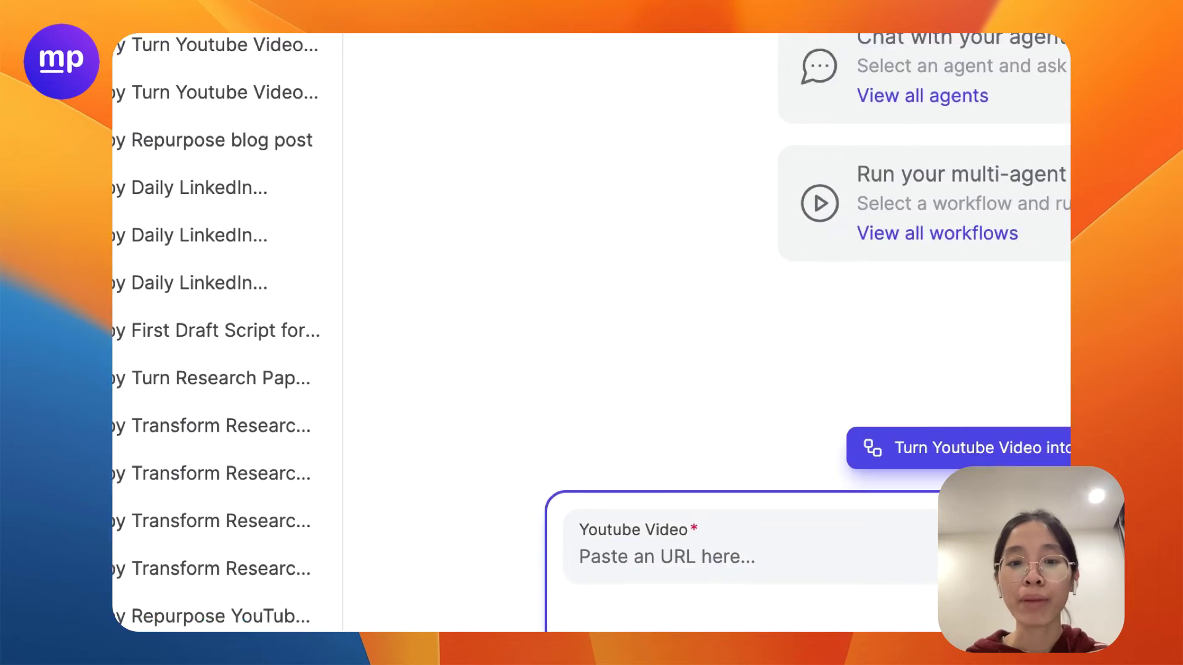
{"action": "type", "text": "https://www.youtube.com/watch?v=QRZ_l7cVzzU"}
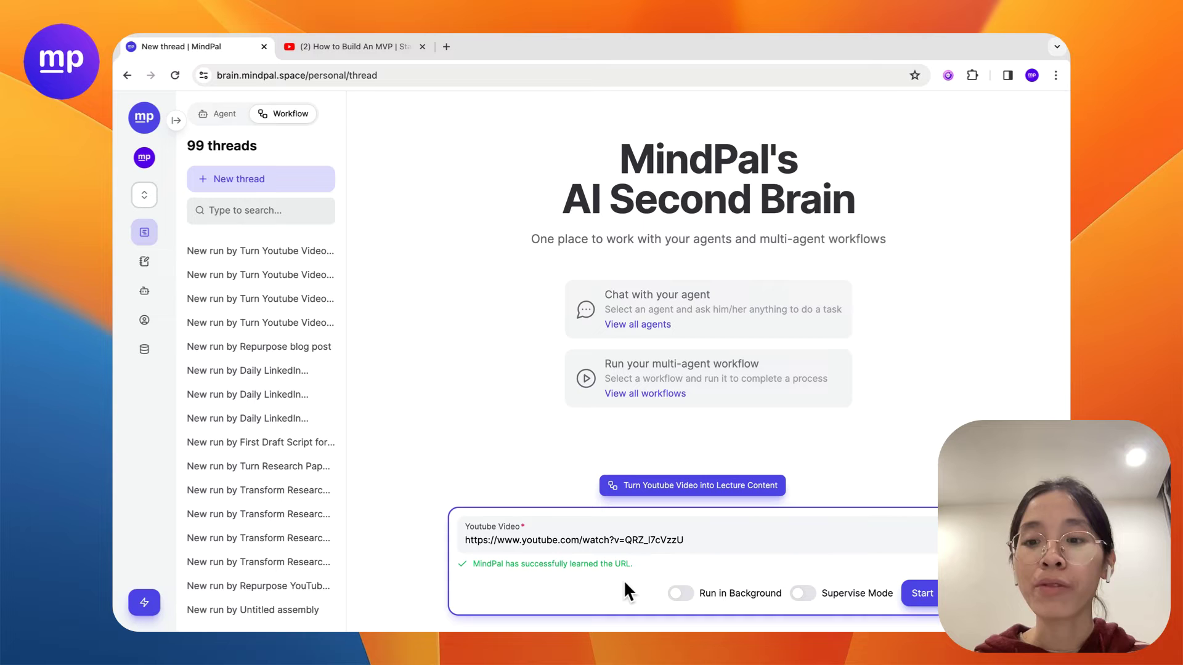
{"action": "left_click", "coordinate": [936, 603]}
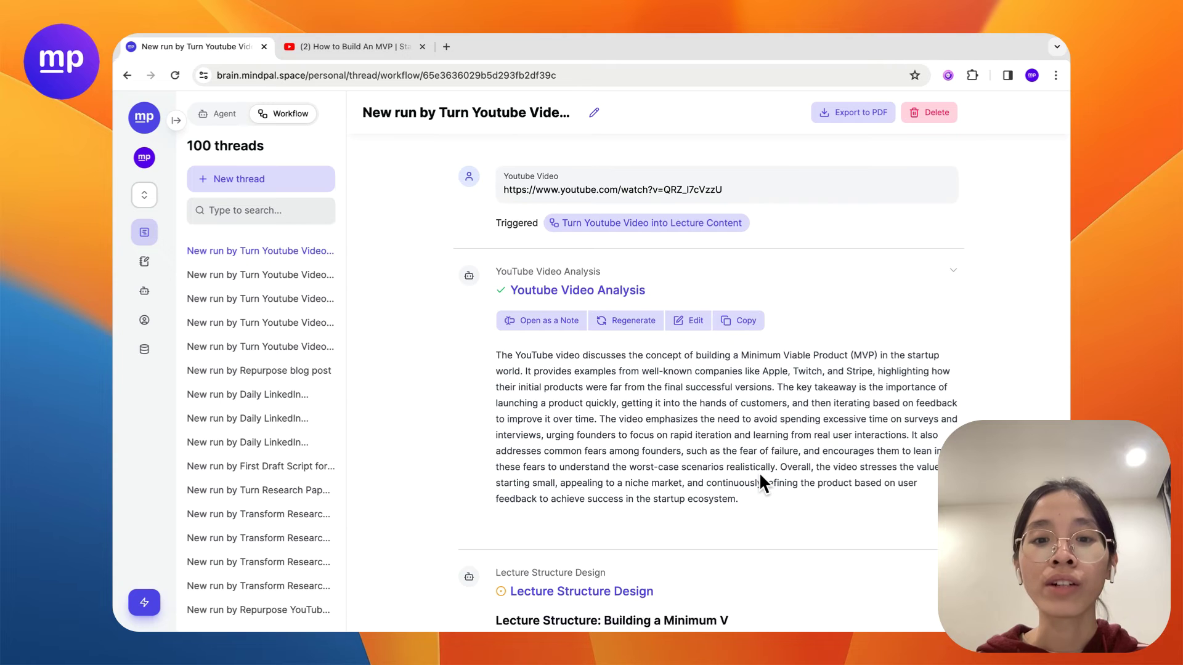
Follow the run through to the finished 'Building a Minimum Viable Product (MVP) in Startups' lecture, then return to the top
{"action": "scroll", "coordinate": [759, 472], "scroll_direction": "down", "scroll_amount": 5}
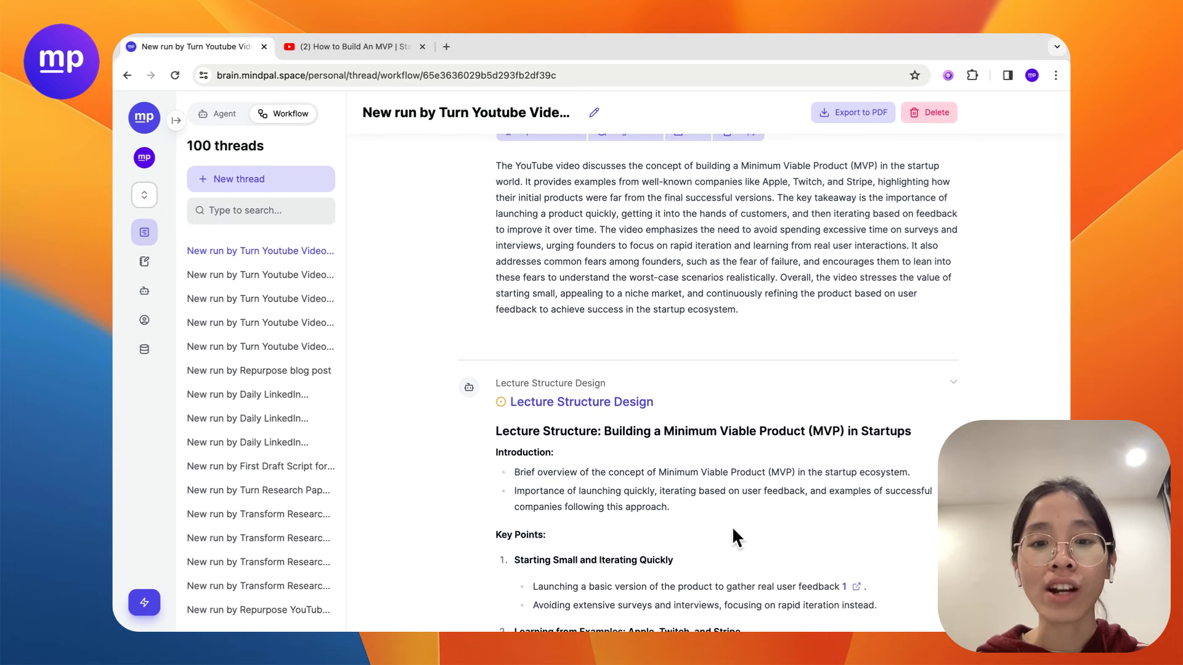
{"action": "scroll", "coordinate": [732, 526], "scroll_direction": "down", "scroll_amount": 1}
{"action": "scroll", "coordinate": [732, 526], "scroll_direction": "down", "scroll_amount": 2}
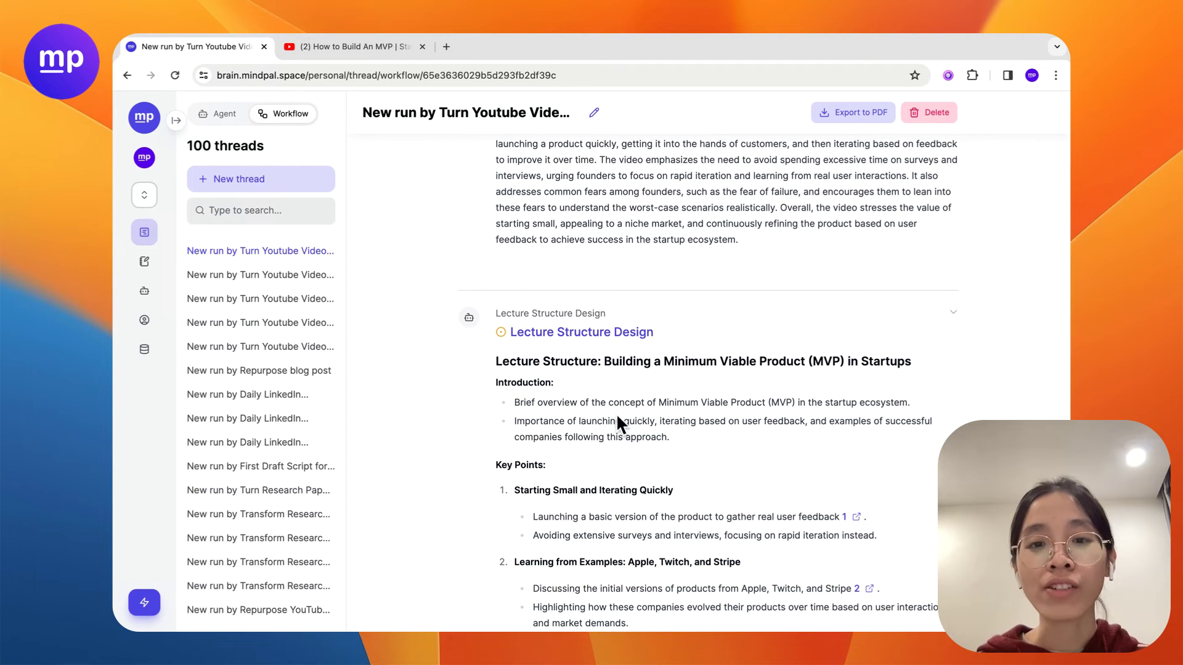
{"action": "scroll", "coordinate": [617, 413], "scroll_direction": "down", "scroll_amount": 4}
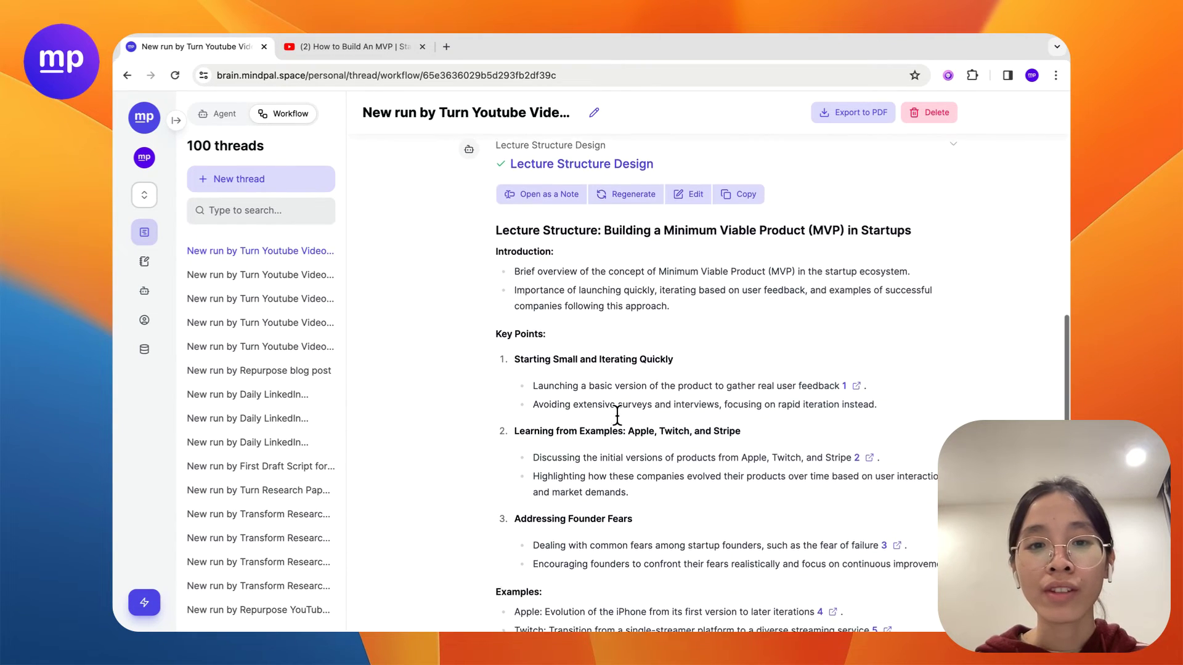
{"action": "scroll", "coordinate": [617, 414], "scroll_direction": "down", "scroll_amount": 5}
{"action": "scroll", "coordinate": [617, 414], "scroll_direction": "down", "scroll_amount": 4}
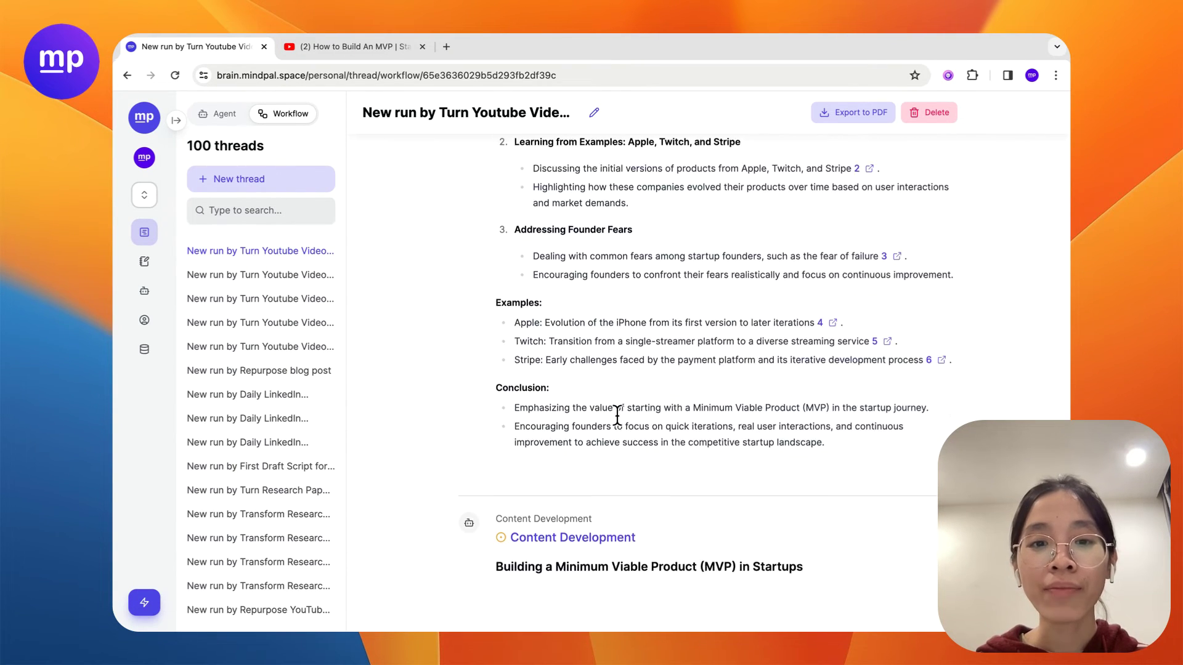
{"action": "scroll", "coordinate": [634, 483], "scroll_direction": "down", "scroll_amount": 1}
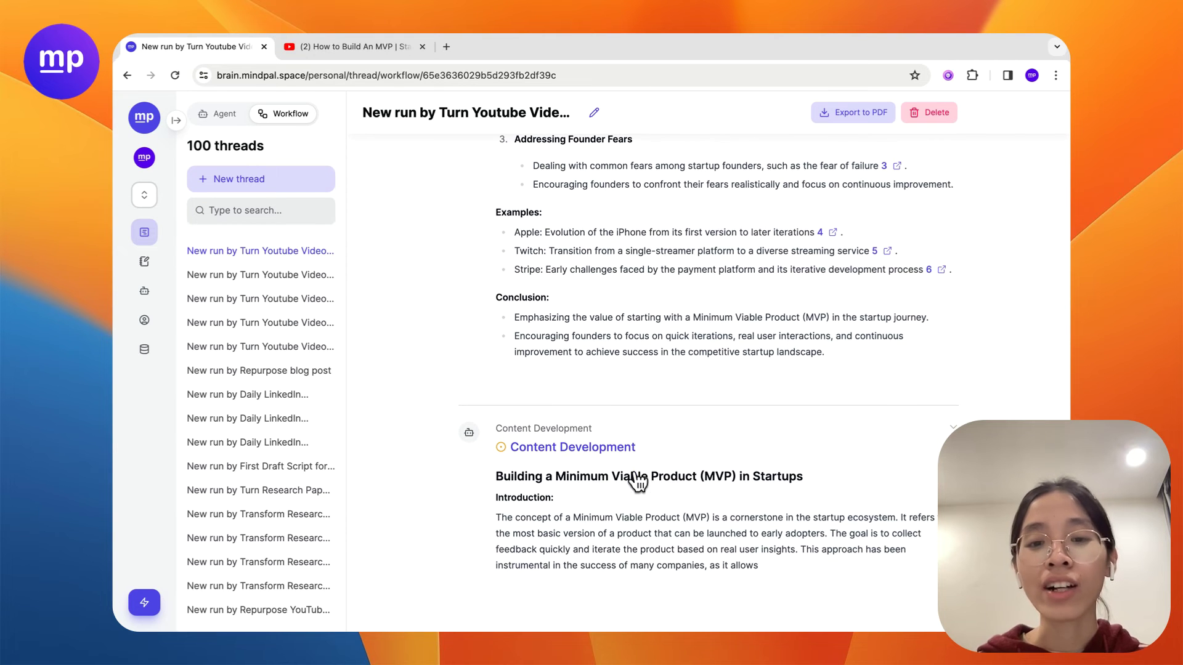
{"action": "scroll", "coordinate": [662, 496], "scroll_direction": "down", "scroll_amount": 3}
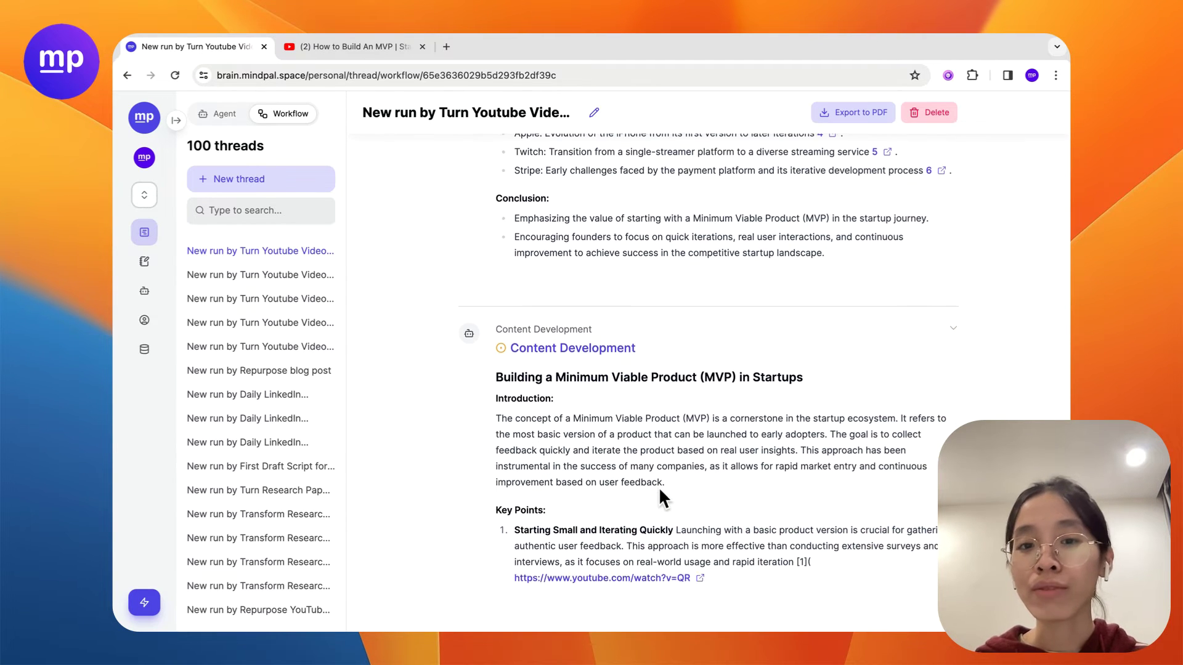
{"action": "scroll", "coordinate": [659, 490], "scroll_direction": "down", "scroll_amount": 2}
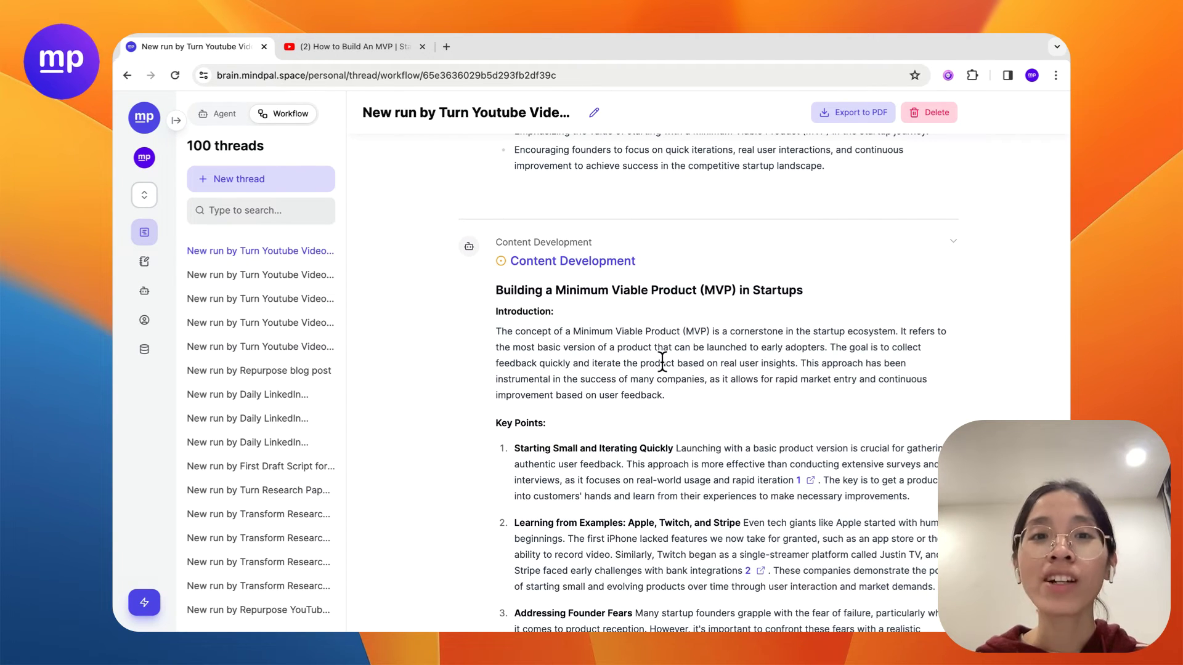
{"action": "scroll", "coordinate": [648, 404], "scroll_direction": "down", "scroll_amount": 3}
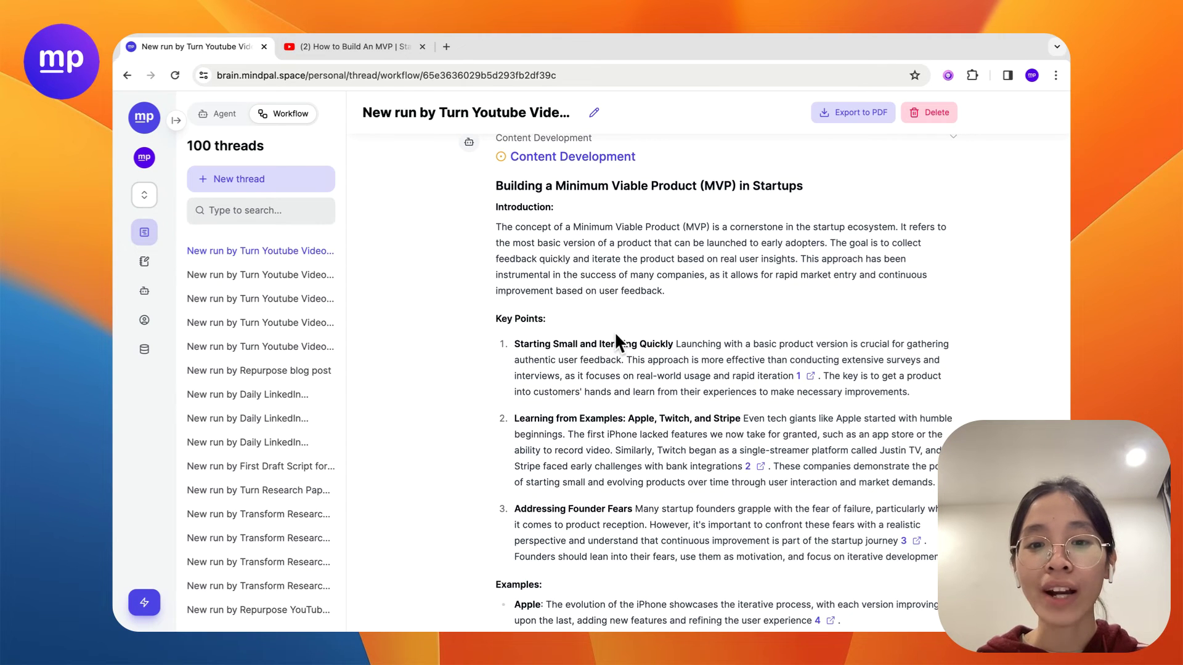
{"action": "scroll", "coordinate": [616, 336], "scroll_direction": "down", "scroll_amount": 3}
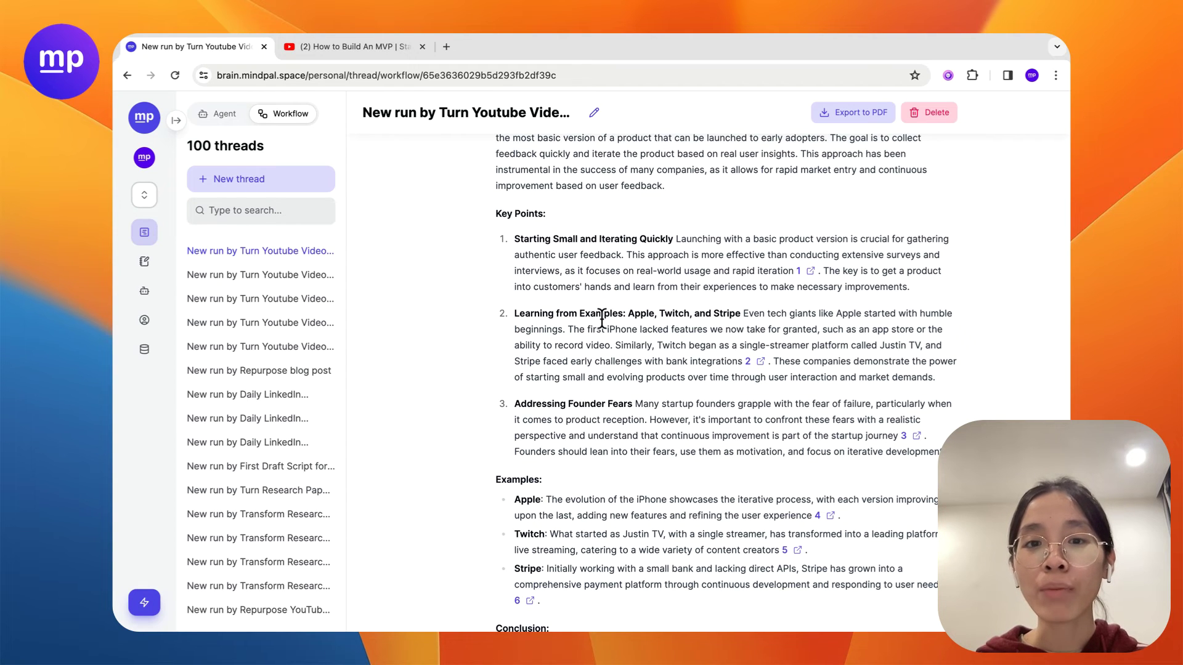
{"action": "scroll", "coordinate": [649, 364], "scroll_direction": "down", "scroll_amount": 3}
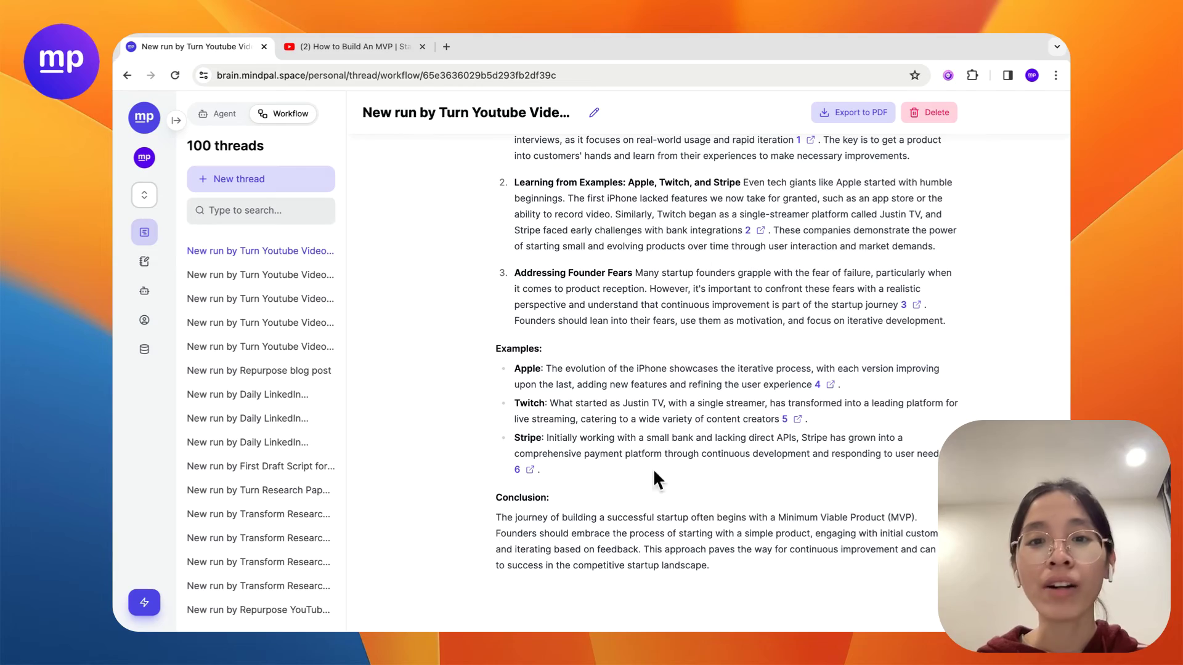
{"action": "scroll", "coordinate": [655, 508], "scroll_direction": "up", "scroll_amount": 5}
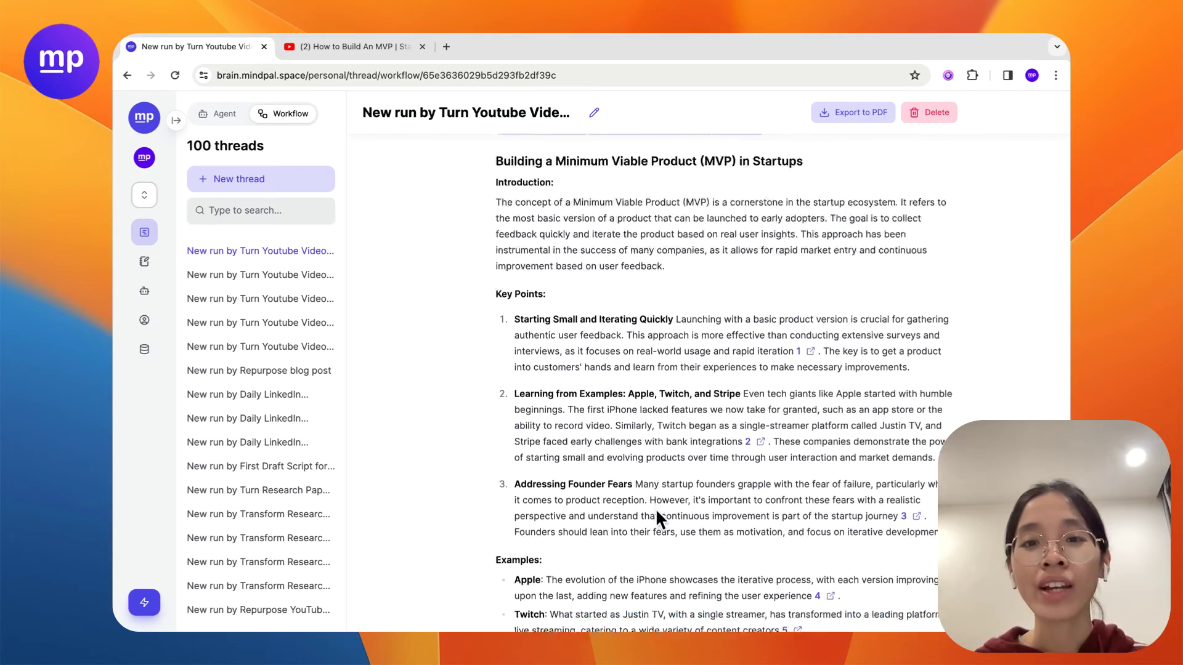
{"action": "scroll", "coordinate": [656, 508], "scroll_direction": "down", "scroll_amount": 5}
{"action": "scroll", "coordinate": [664, 556], "scroll_direction": "up", "scroll_amount": 10}
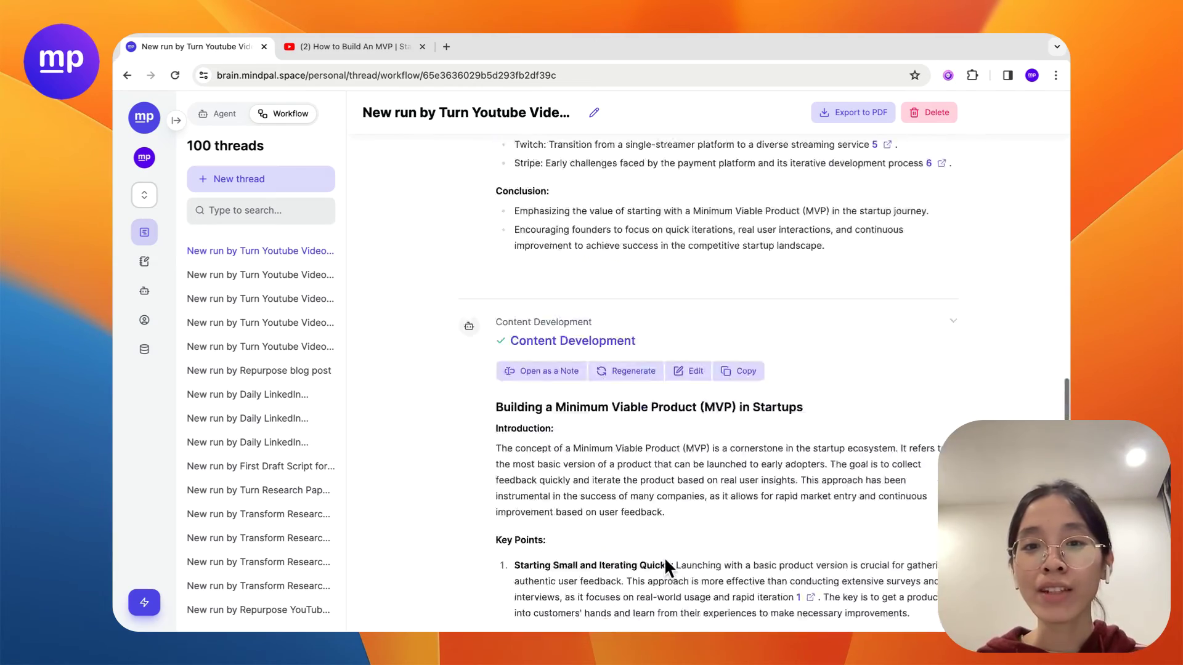
{"action": "scroll", "coordinate": [664, 557], "scroll_direction": "up", "scroll_amount": 15}
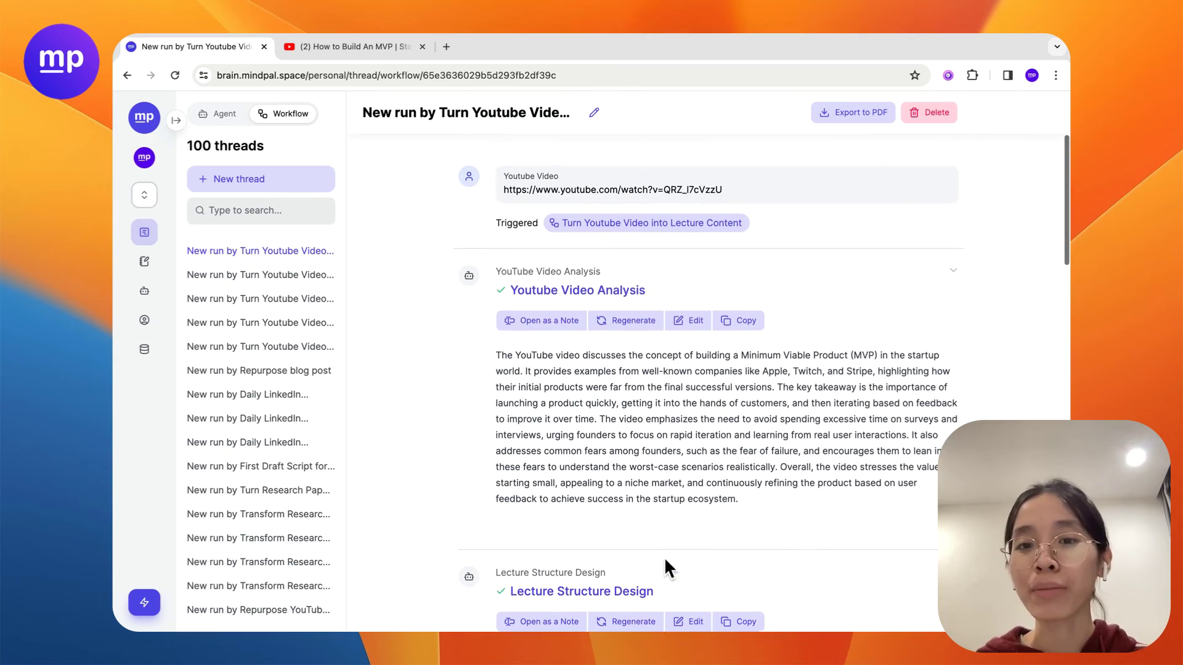
Collapse the Youtube Video Analysis and Lecture Structure Design outputs to leave the lecture article showing
{"action": "left_click", "coordinate": [693, 274]}
{"action": "left_click", "coordinate": [696, 582]}
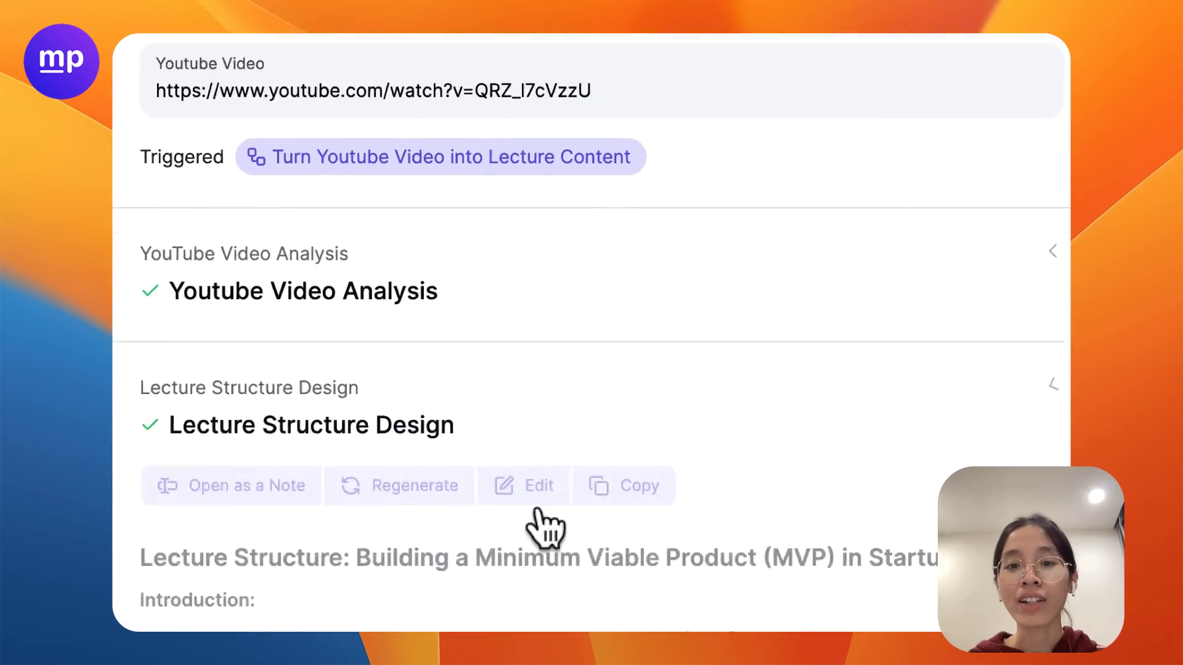
{"action": "scroll", "coordinate": [547, 477], "scroll_direction": "down", "scroll_amount": 3}
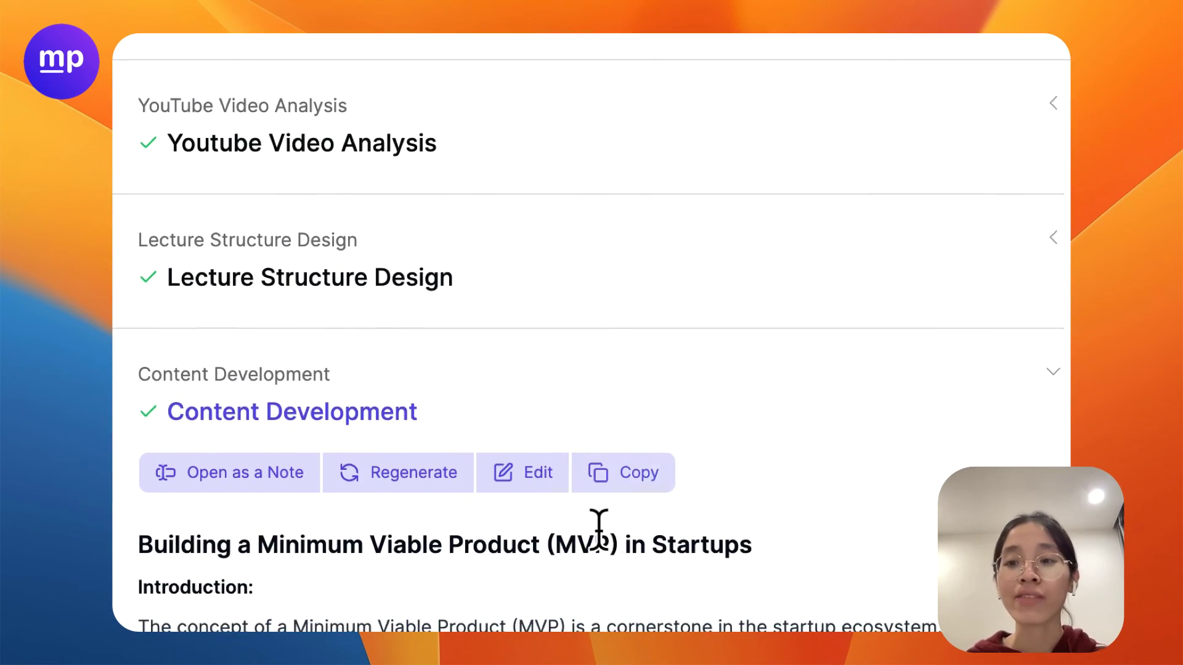
{"action": "scroll", "coordinate": [603, 615], "scroll_direction": "down", "scroll_amount": 1}
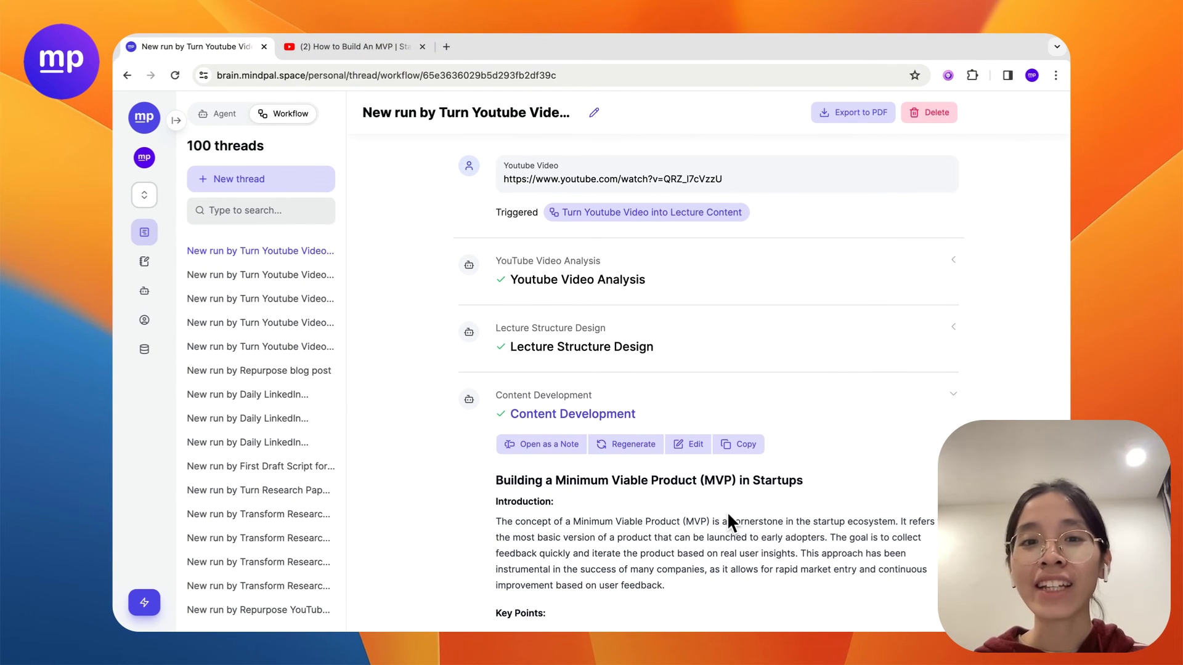
{"action": "scroll", "coordinate": [727, 515], "scroll_direction": "up", "scroll_amount": 1}
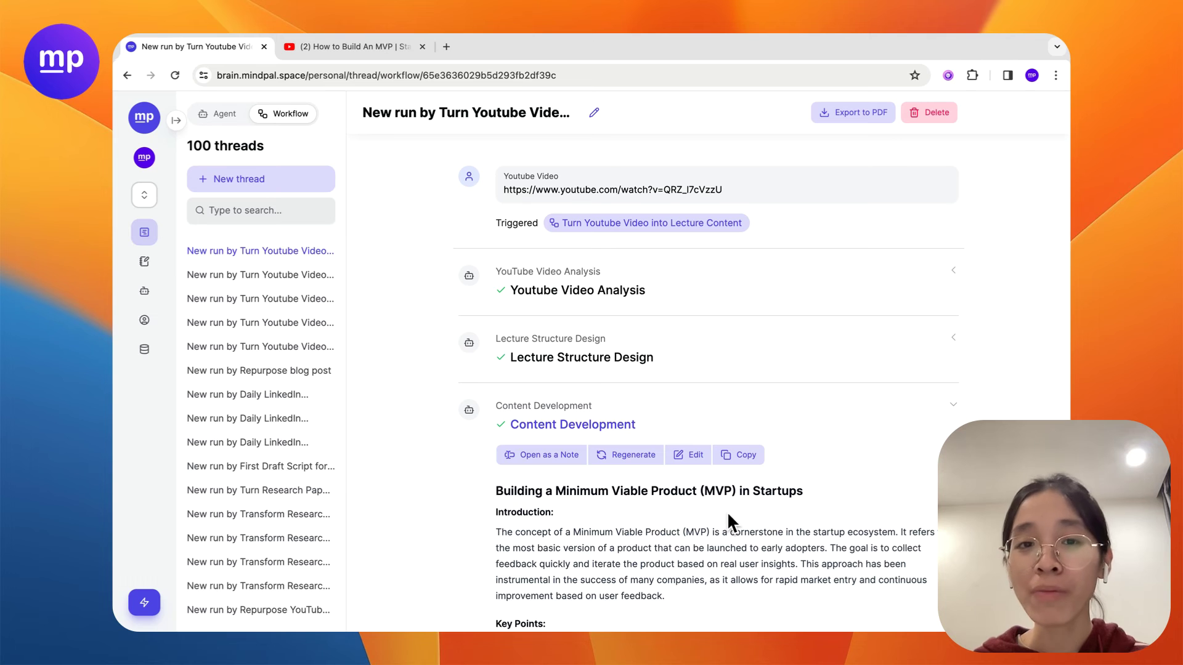